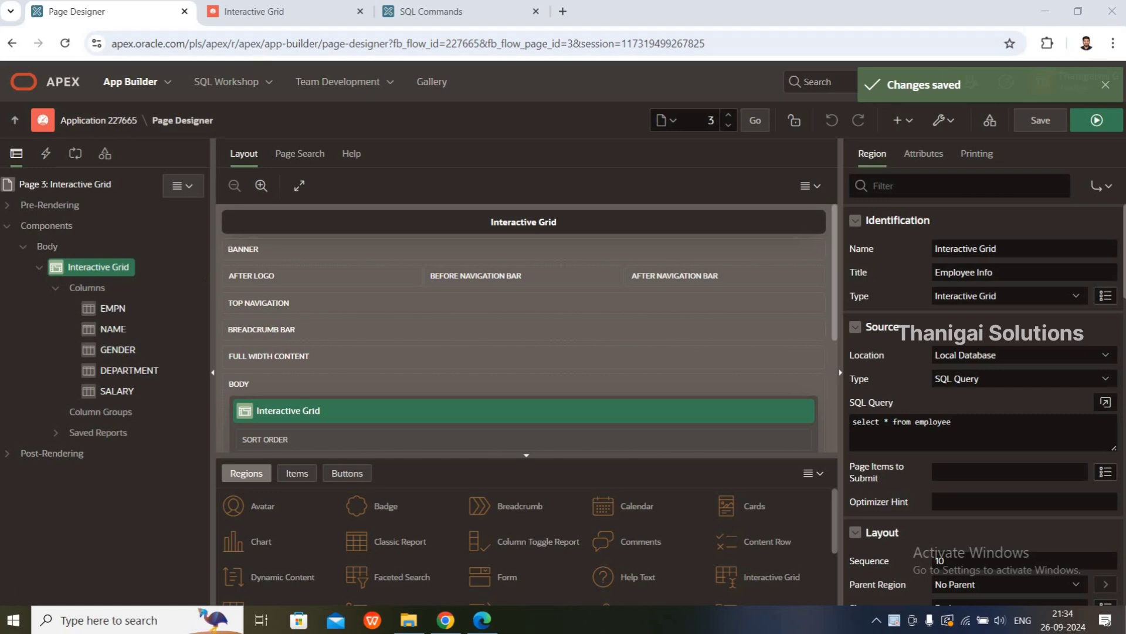
Step: Switch to the running Interactive Grid page and look through the grid's Data and Format actions
click(273, 15)
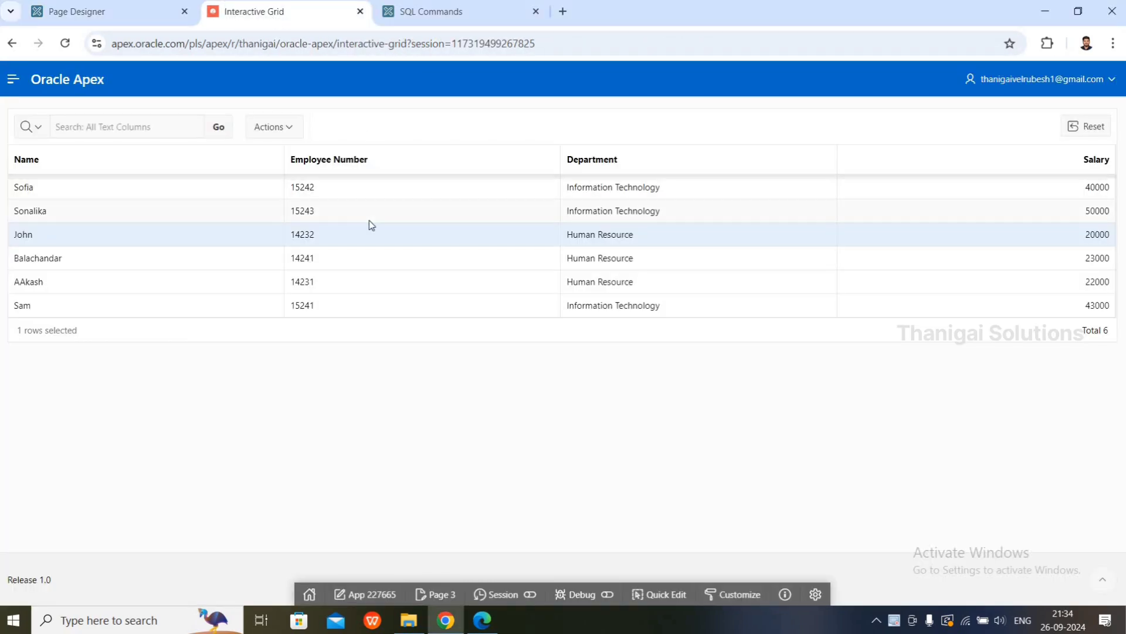
click(262, 127)
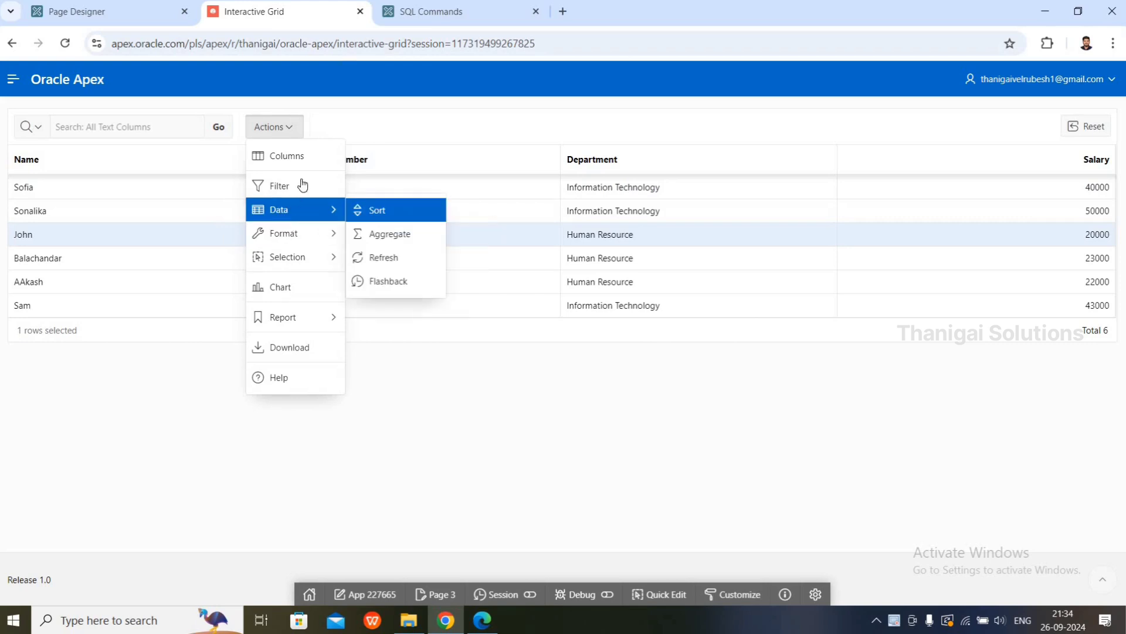
mouse_move(299, 212)
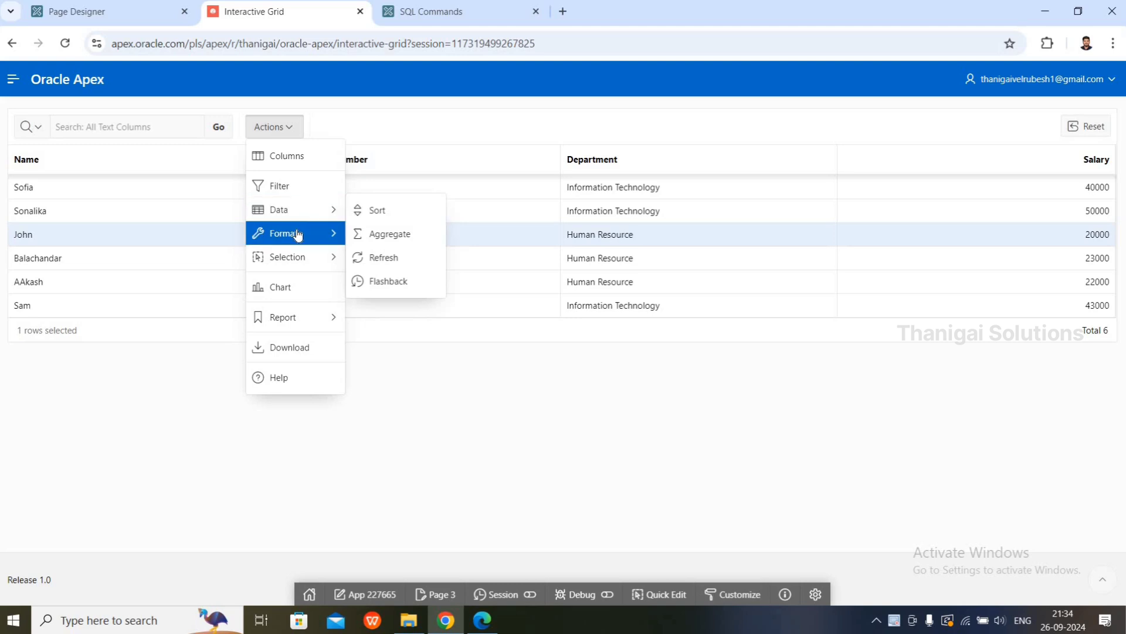
mouse_move(298, 235)
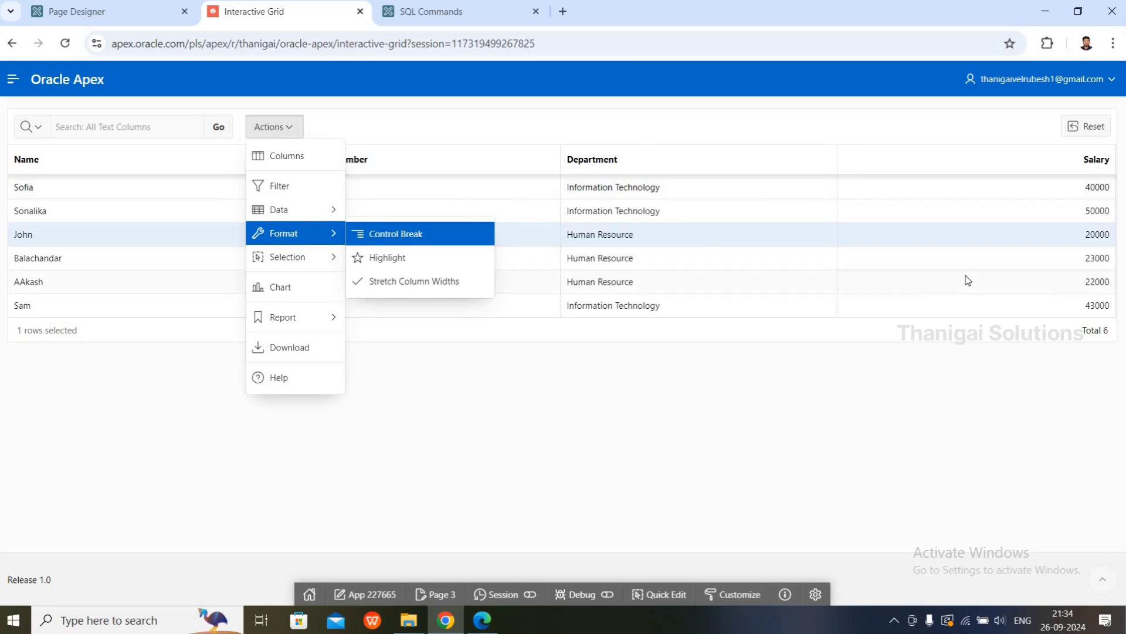
key(Escape)
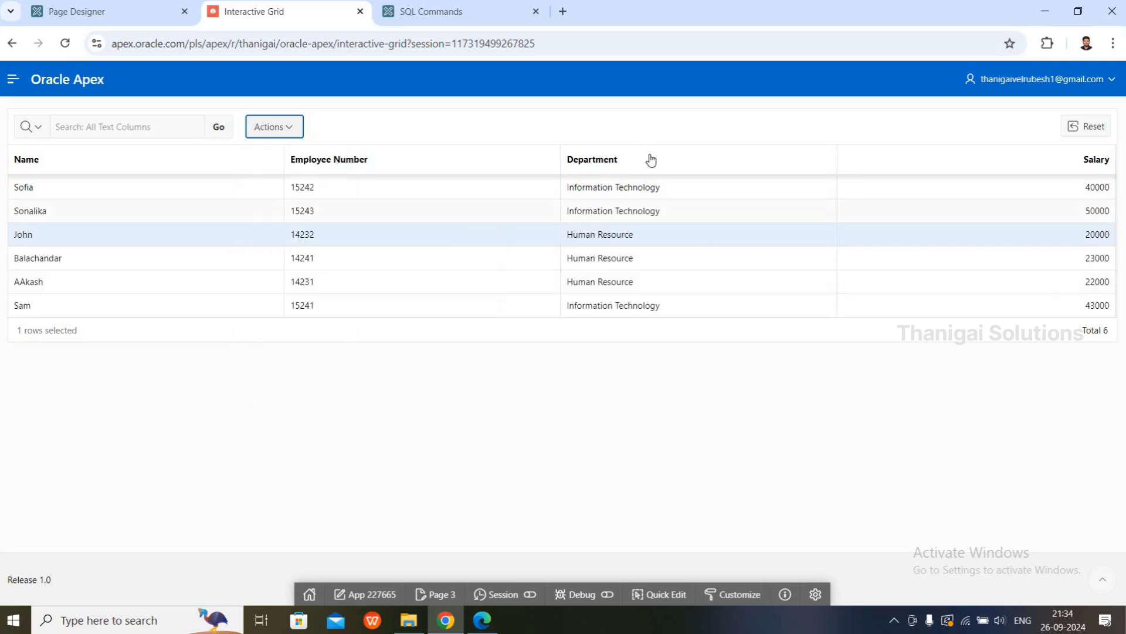
Step: Turn the grid's Stretch Column Widths format off and on again
click(283, 135)
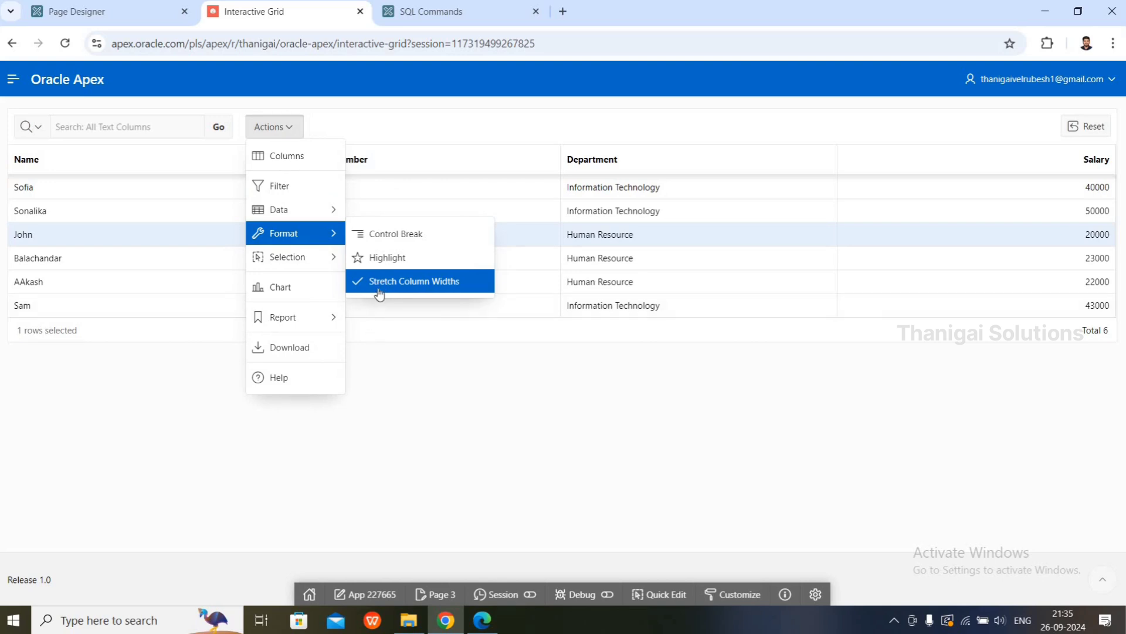
click(380, 293)
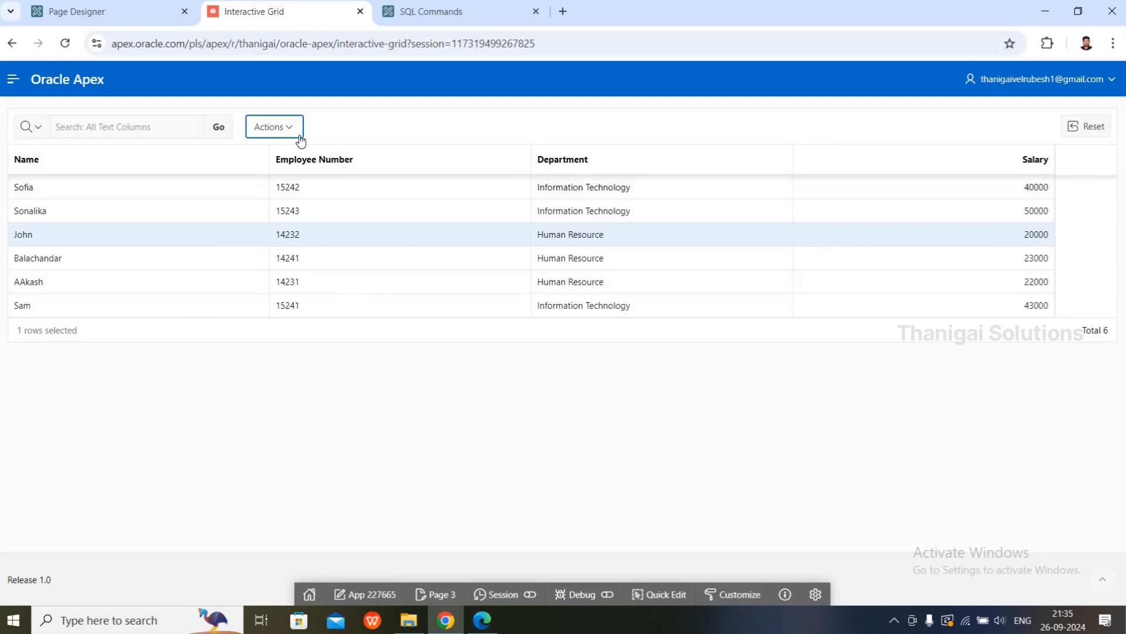
click(276, 128)
click(303, 241)
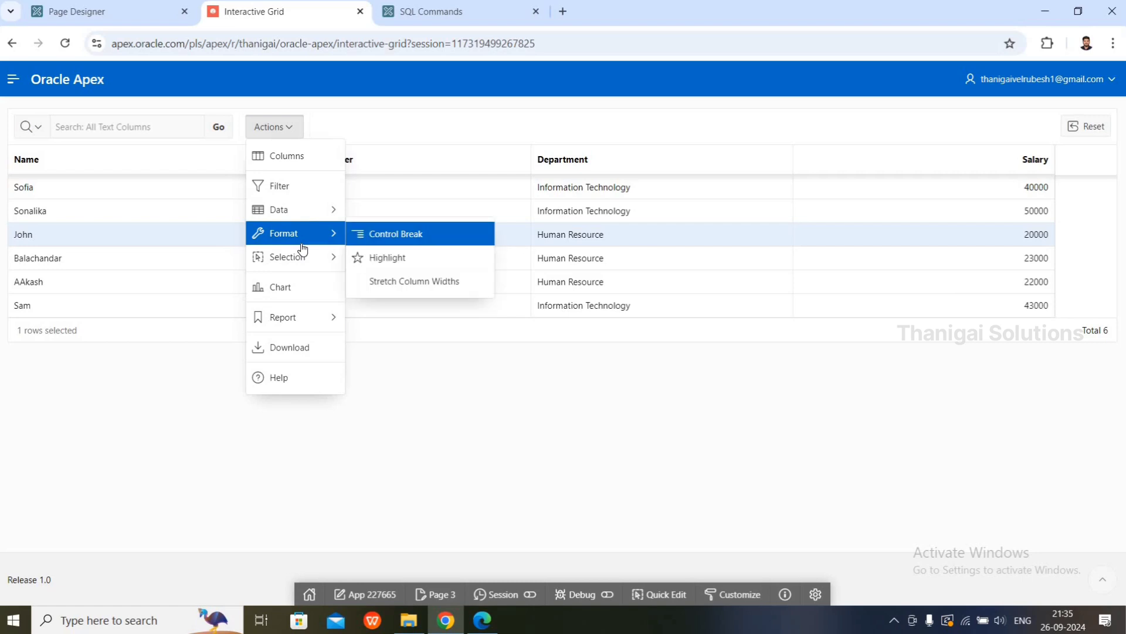
click(369, 282)
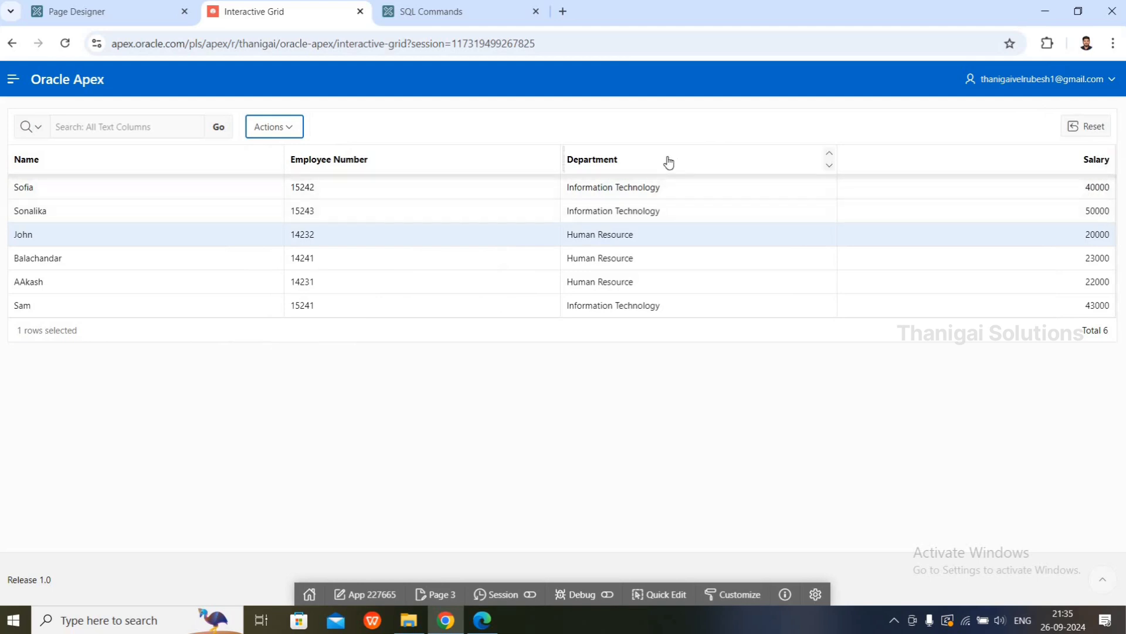
click(263, 140)
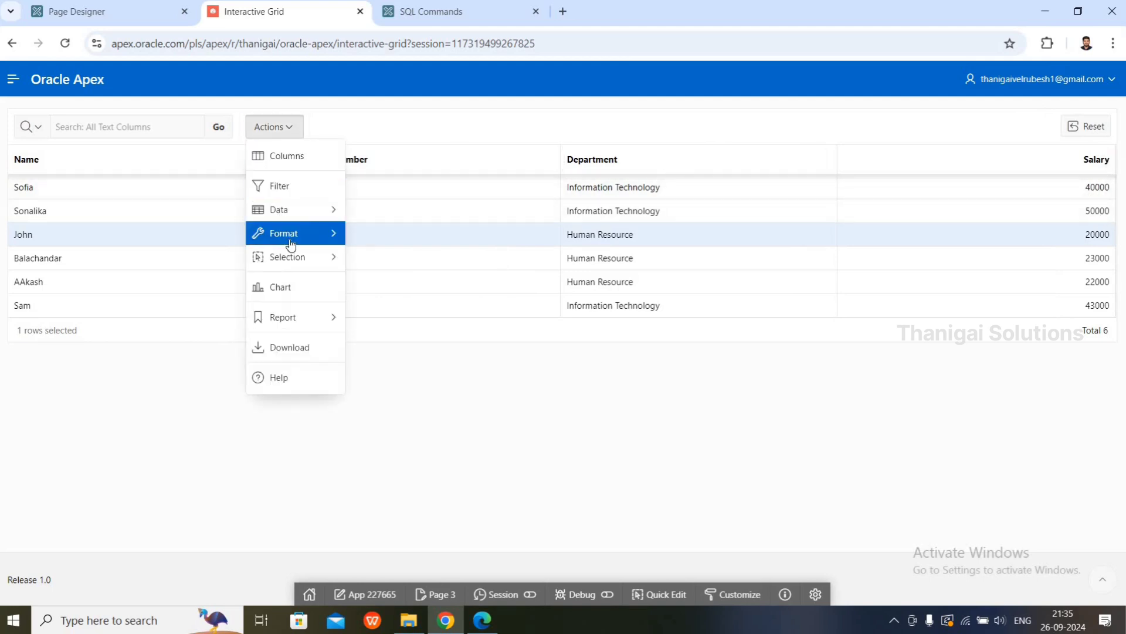
mouse_move(289, 242)
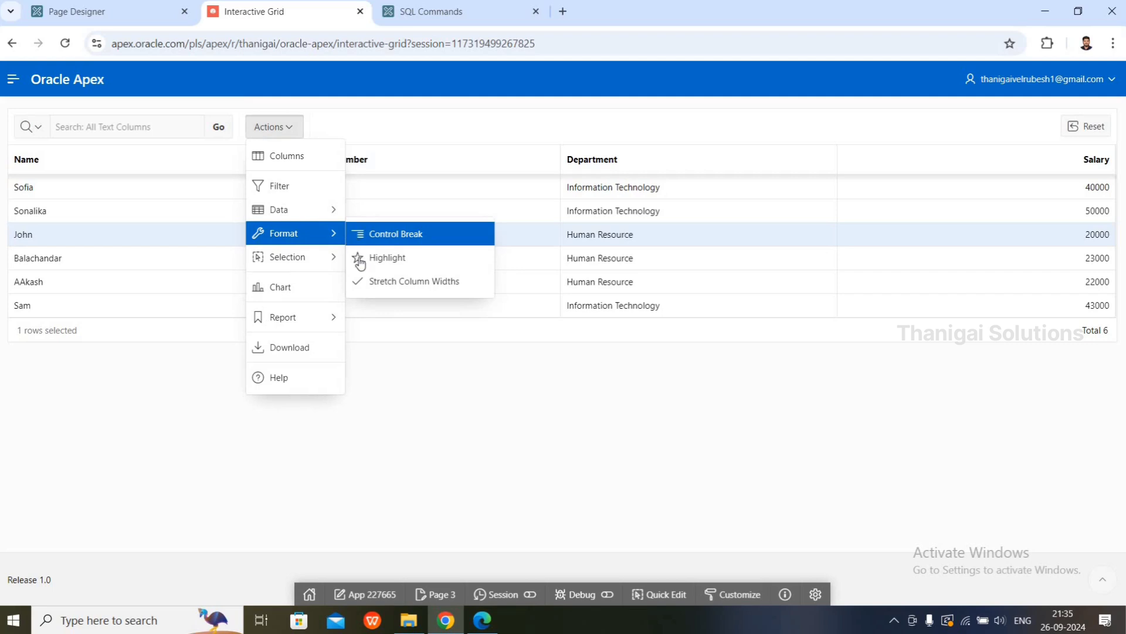
key(Down)
key(Down)
click(635, 208)
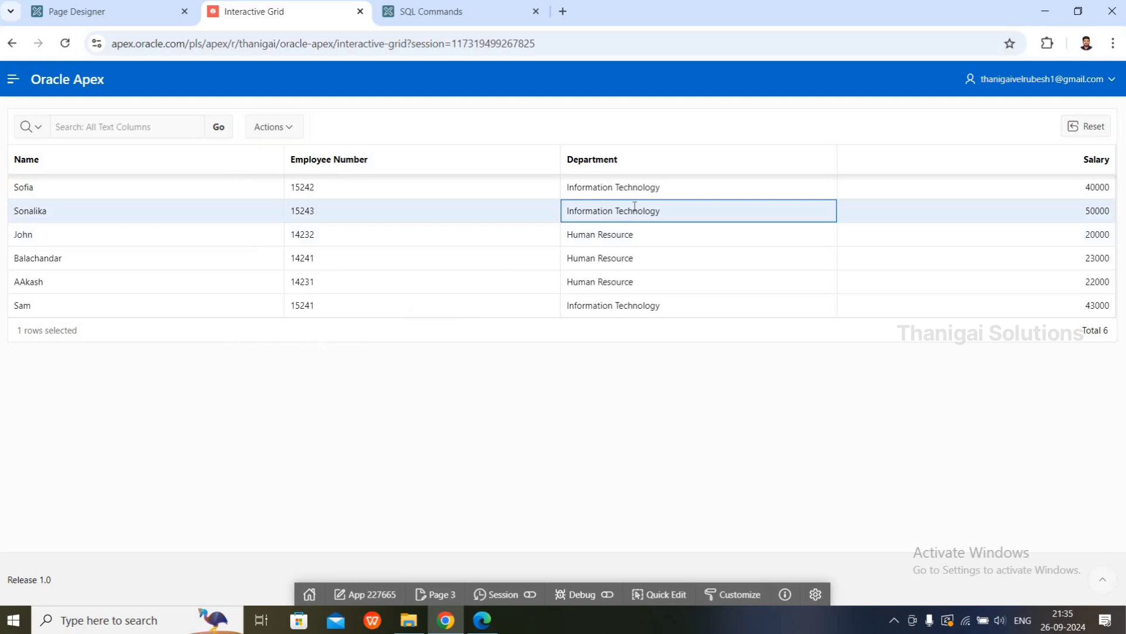
click(626, 267)
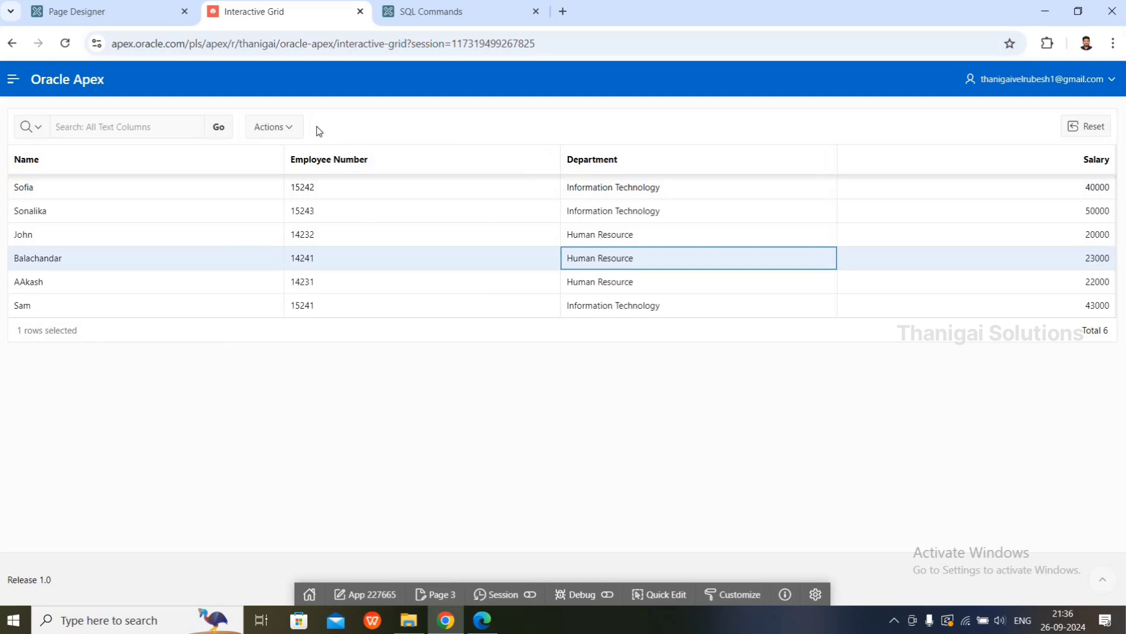
Step: Add a control break on the Department column in ascending direction and save it
click(287, 136)
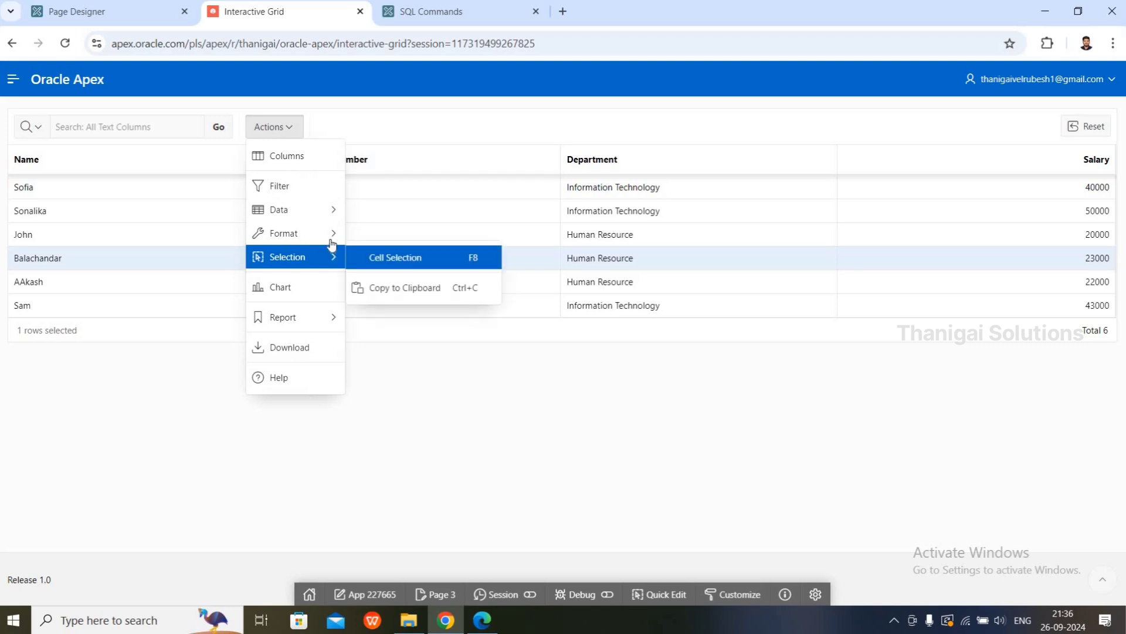
mouse_move(330, 235)
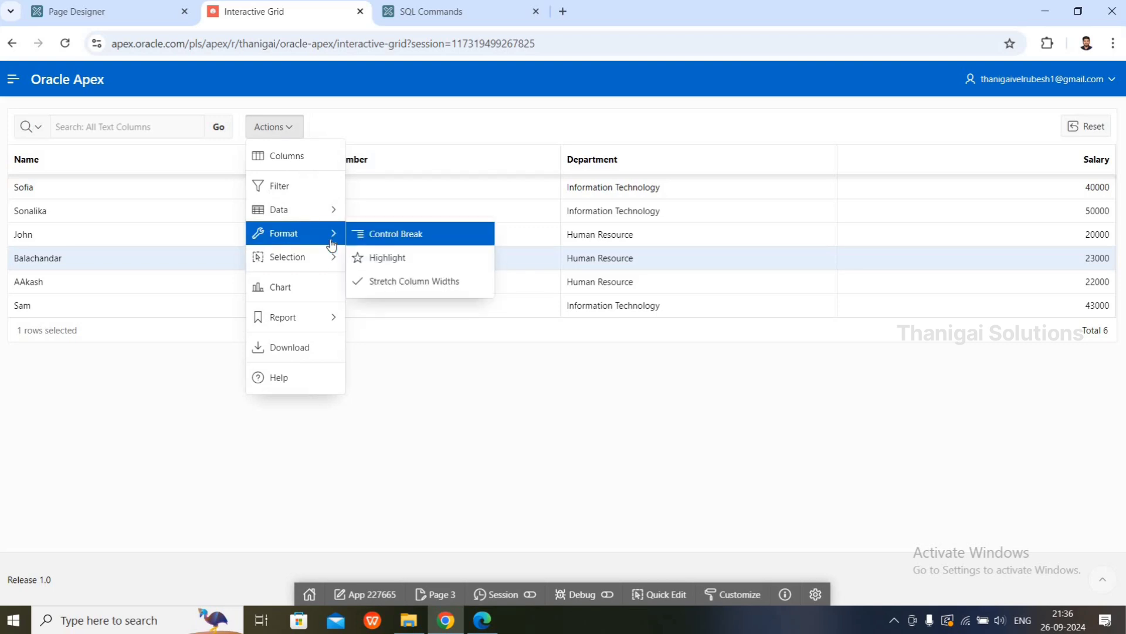
click(391, 234)
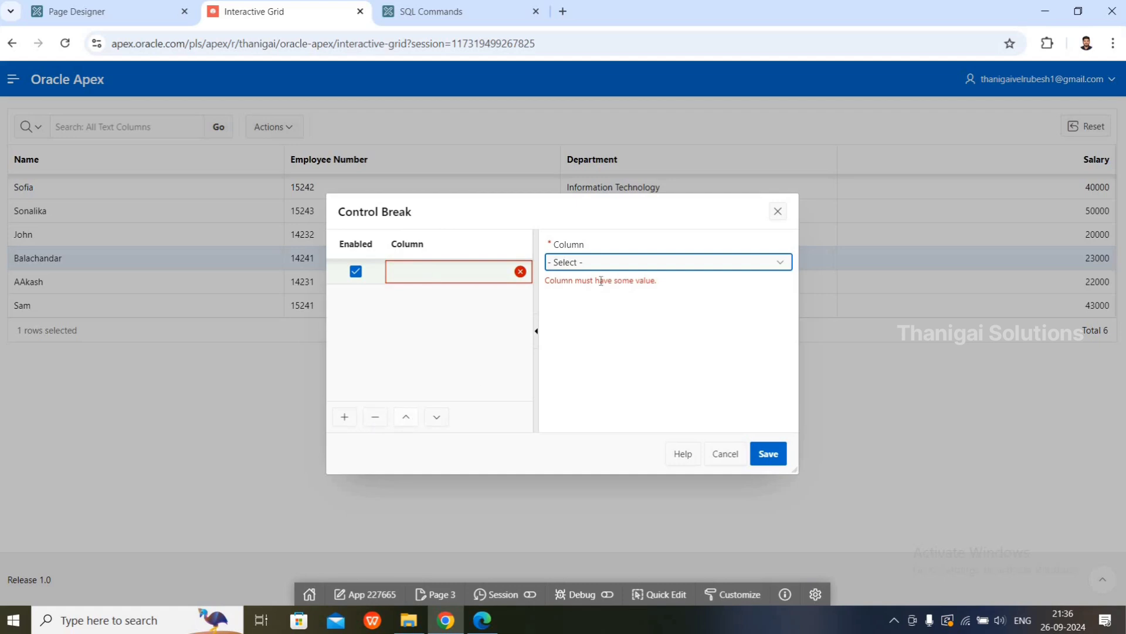
click(617, 262)
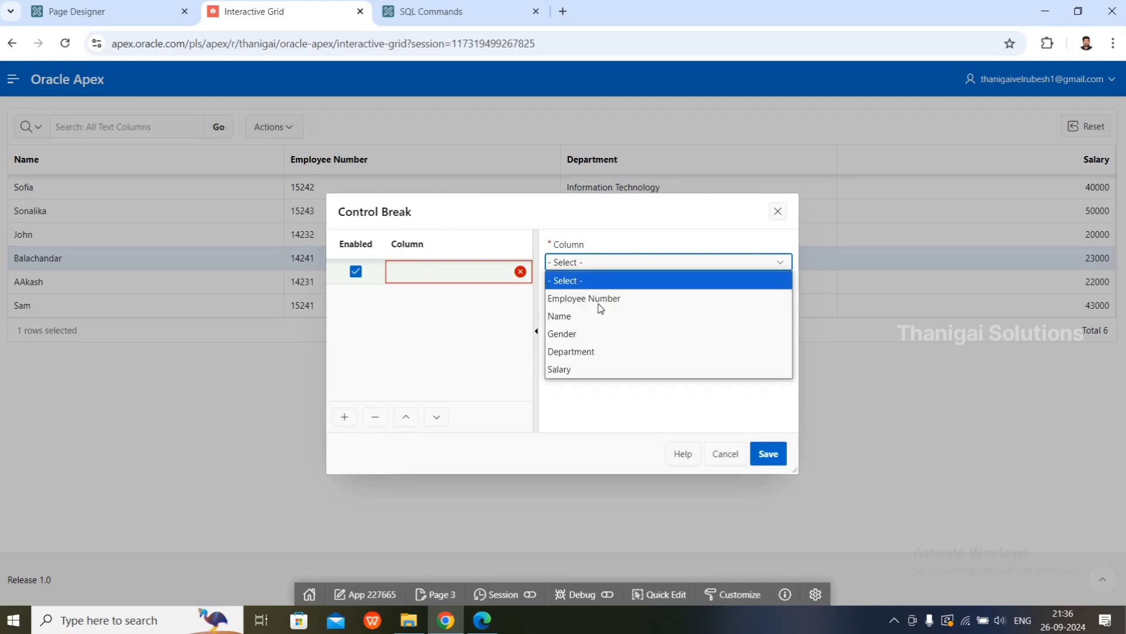
click(597, 350)
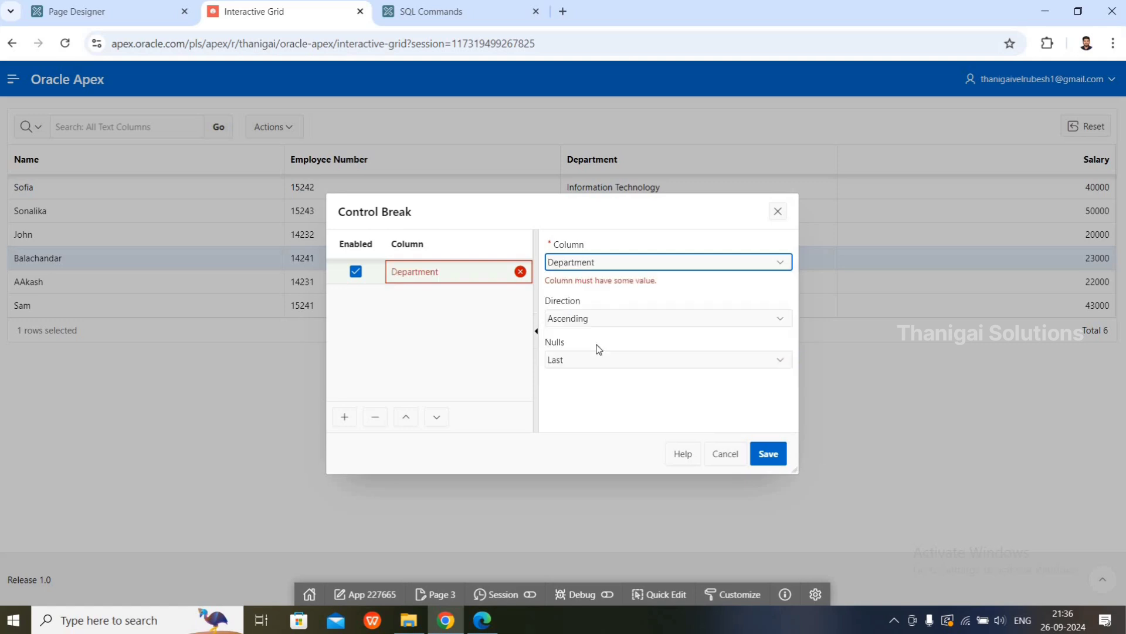
click(610, 315)
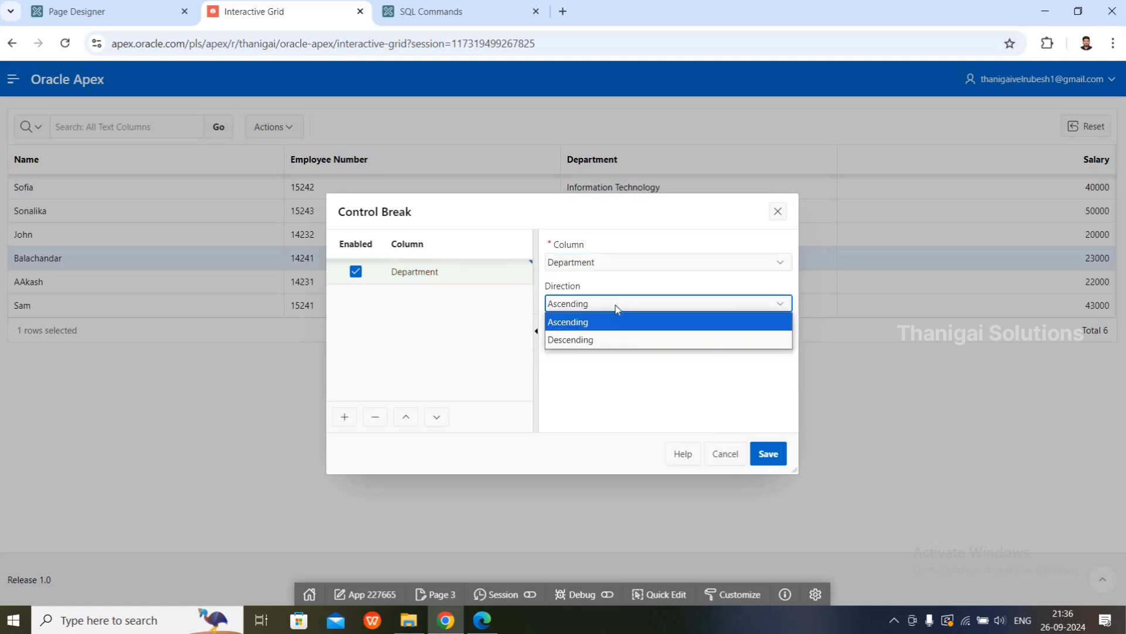
click(616, 307)
click(769, 455)
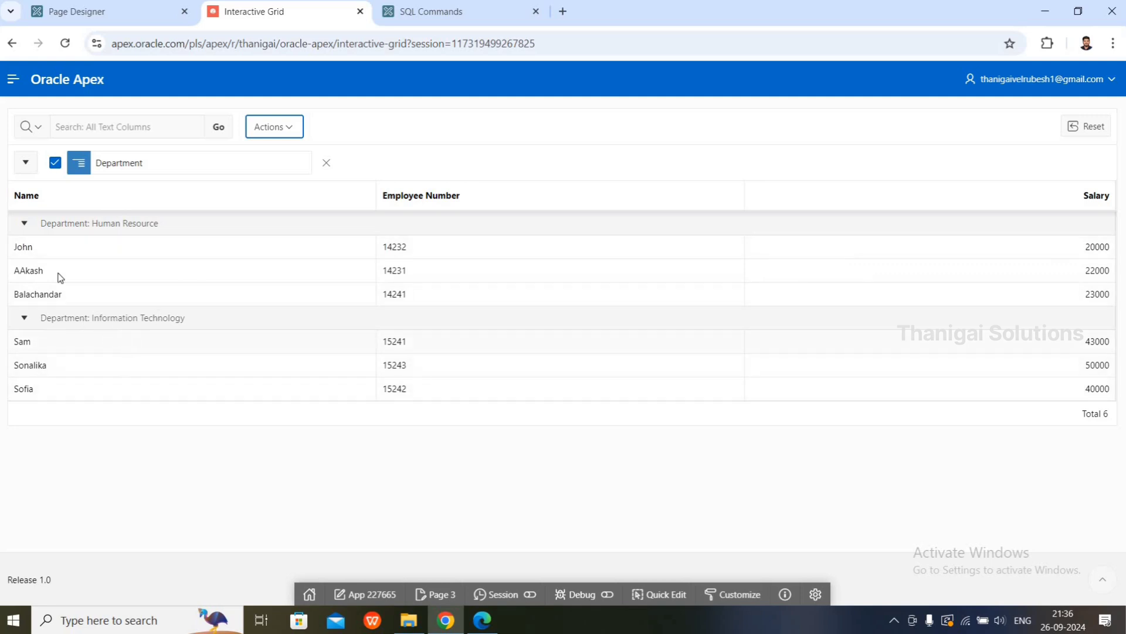
Step: Collapse and expand the Human Resource and Information Technology groups, and remove the Department control break from the grid
click(25, 225)
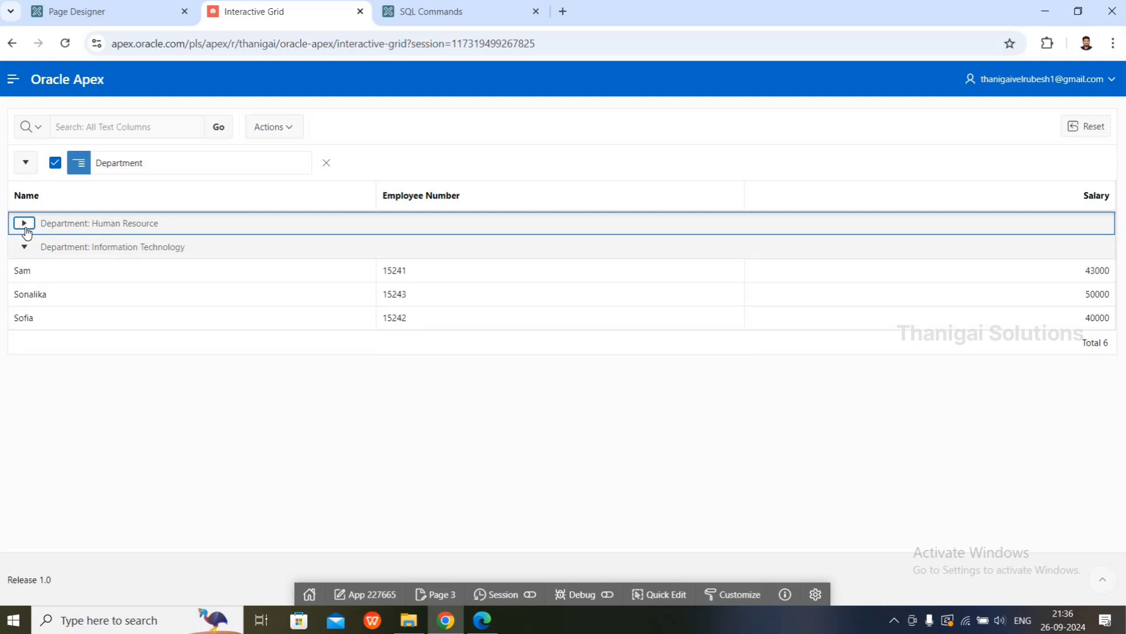
click(25, 248)
click(23, 247)
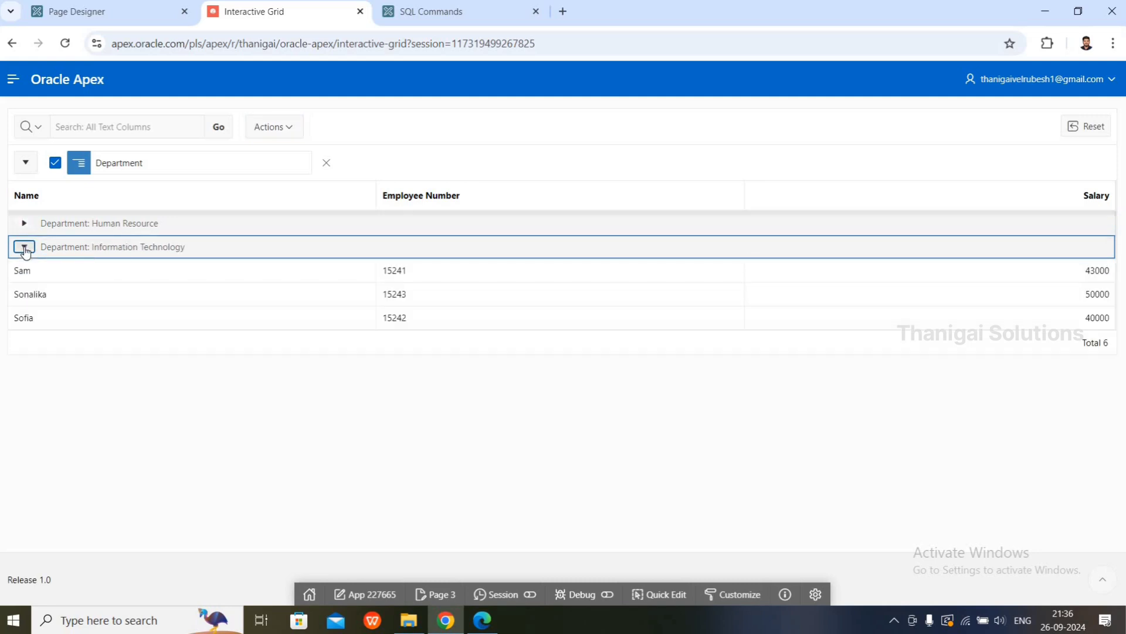
click(25, 226)
click(25, 225)
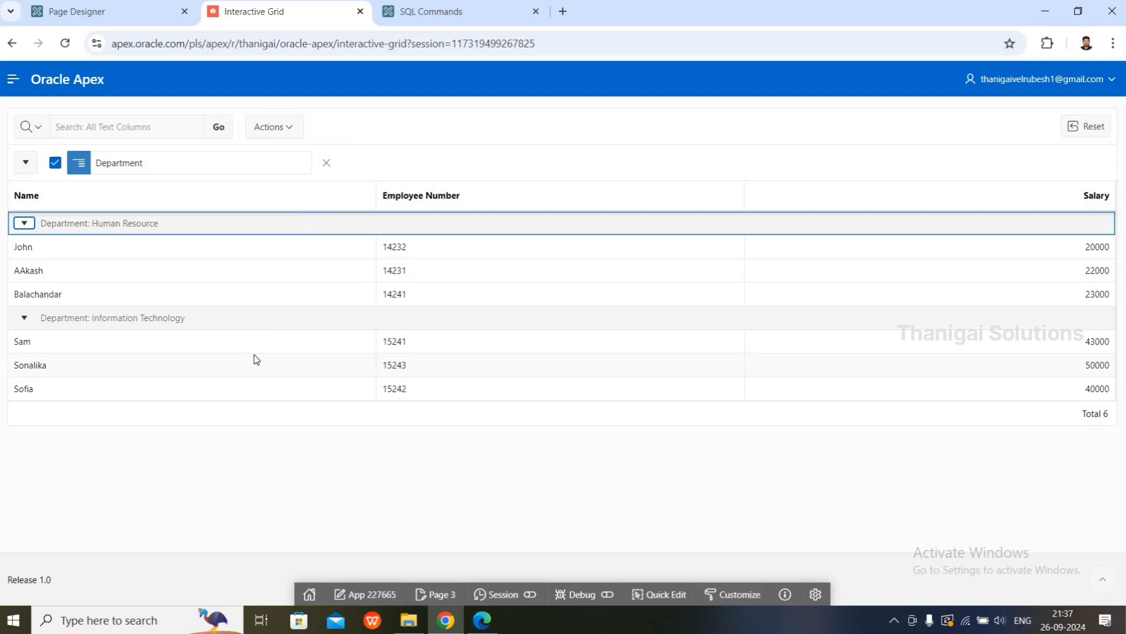
click(327, 167)
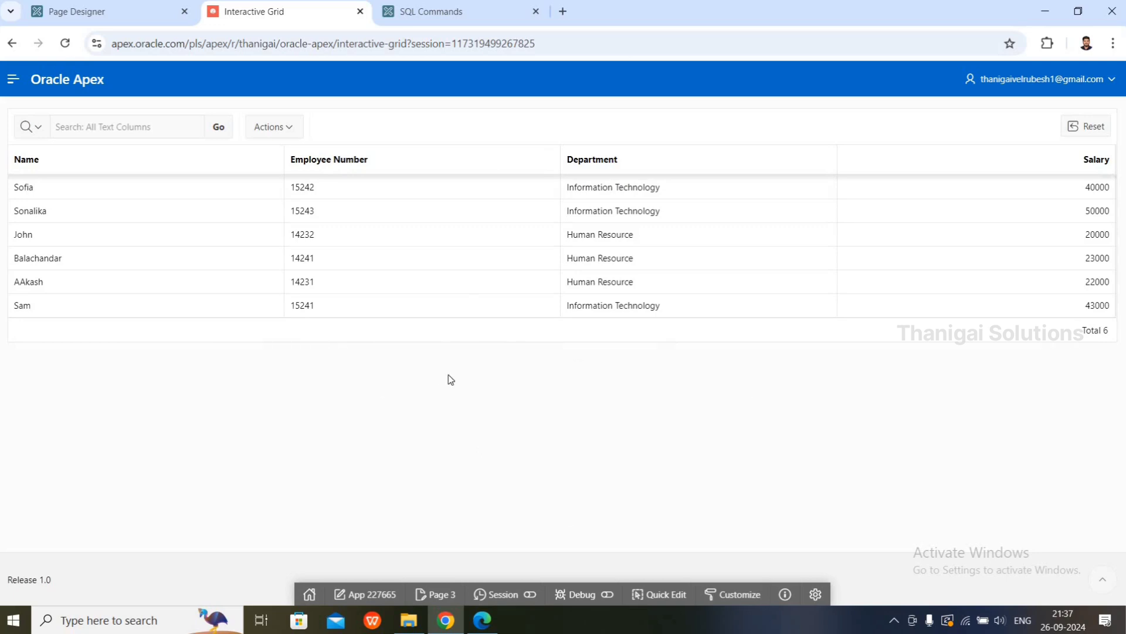
click(287, 126)
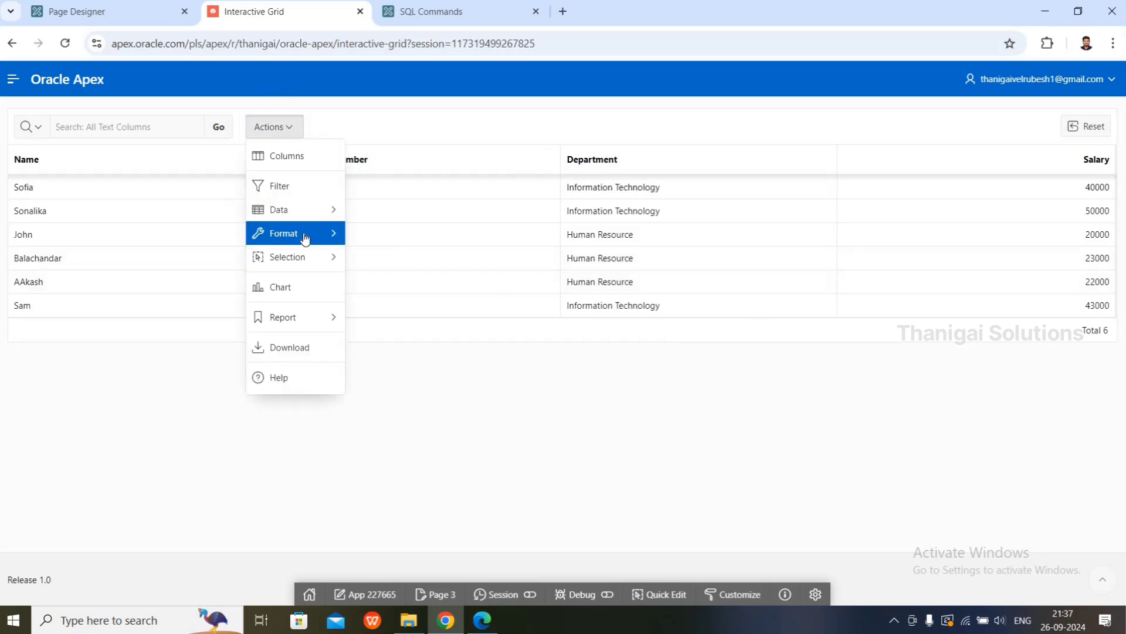
mouse_move(304, 237)
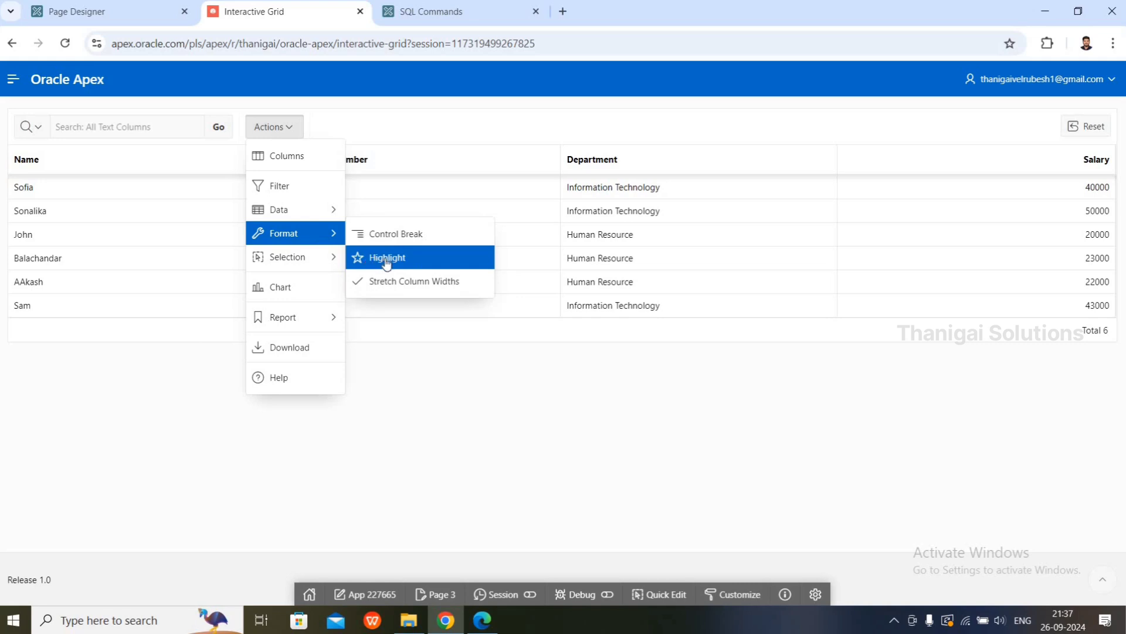
click(460, 366)
Step: Display the Gender column in the grid and save the column settings
click(285, 139)
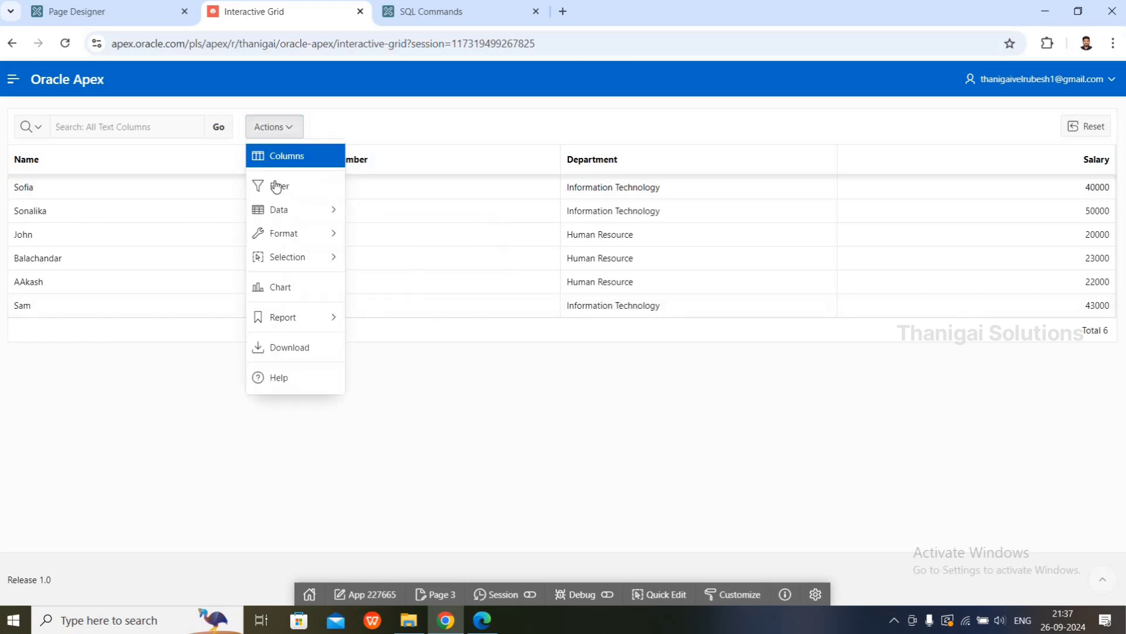
click(286, 157)
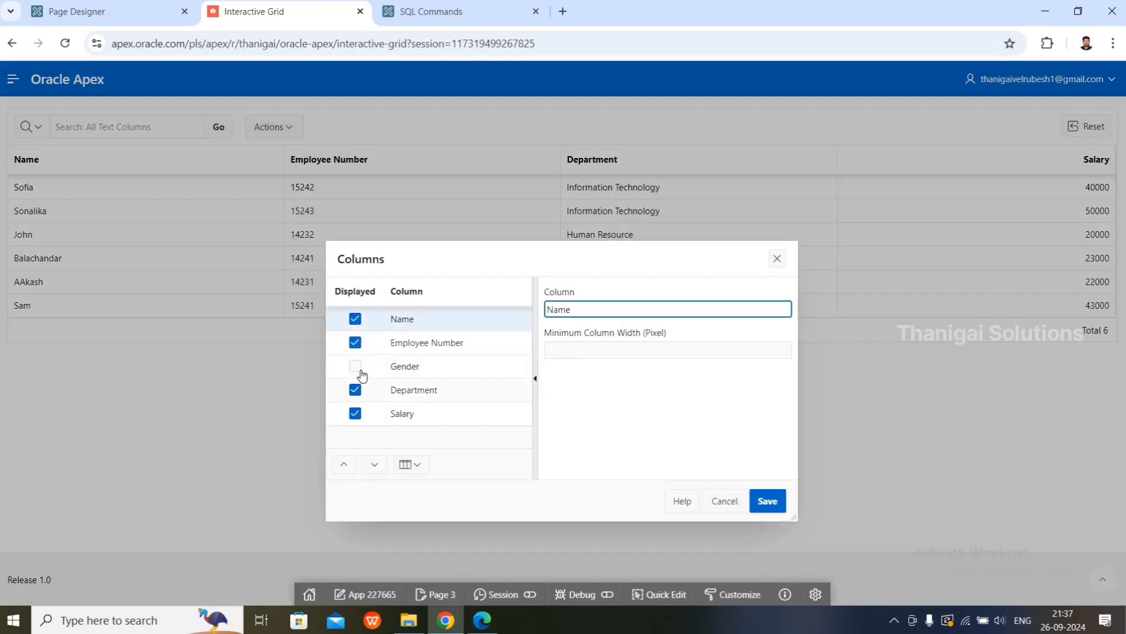
click(356, 369)
click(772, 499)
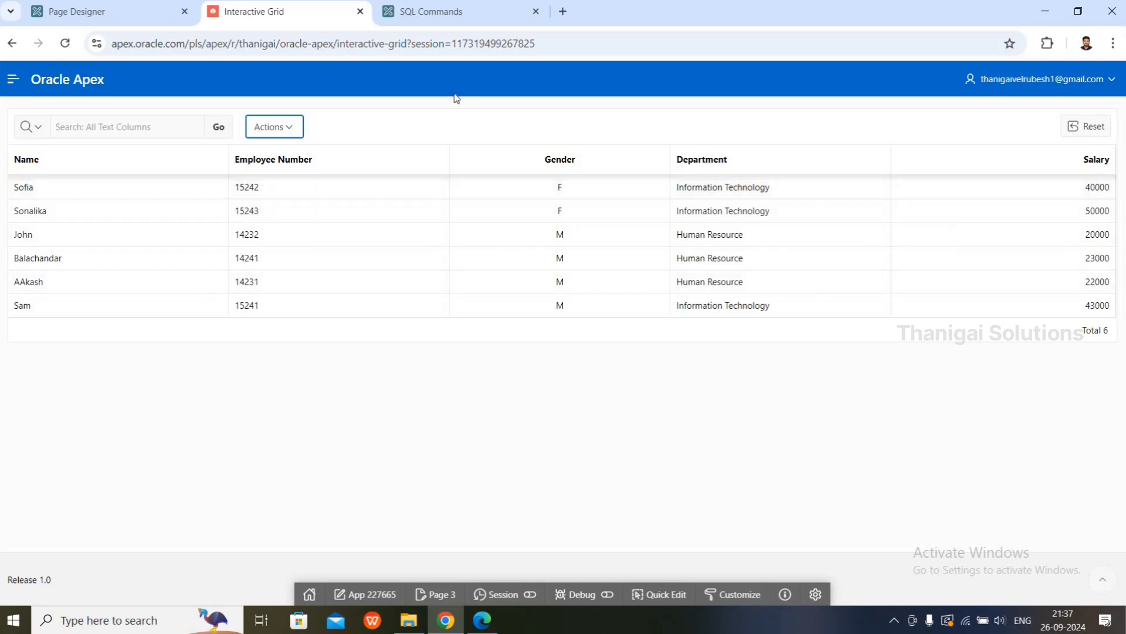
Step: Create a highlight rule named Gender and set its text color to red #c70a0a
click(282, 131)
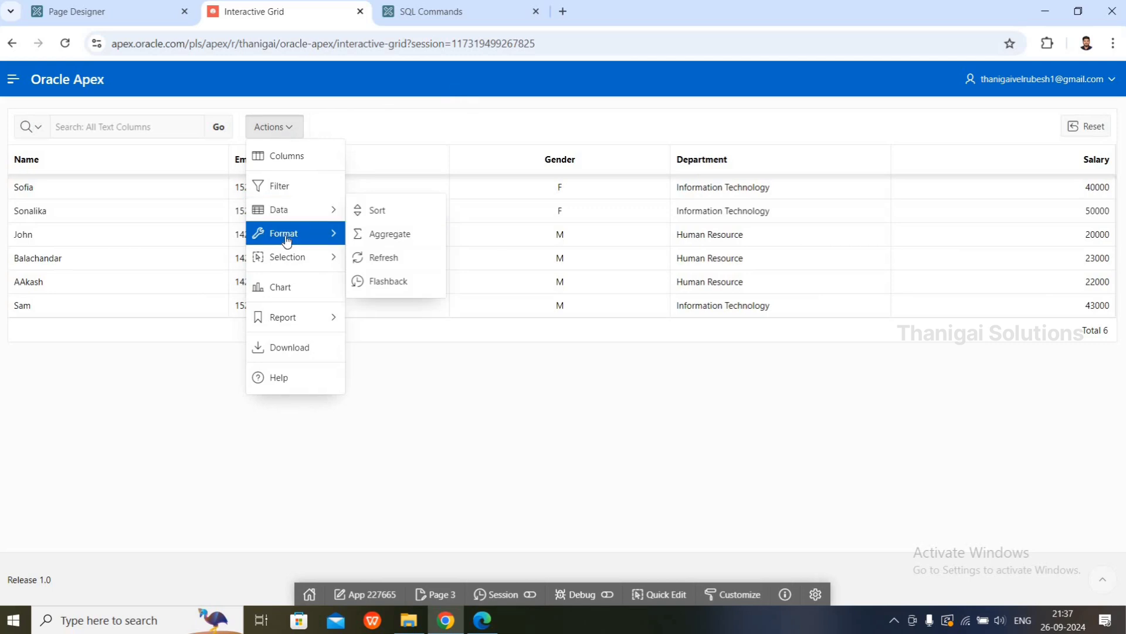
mouse_move(289, 232)
click(366, 260)
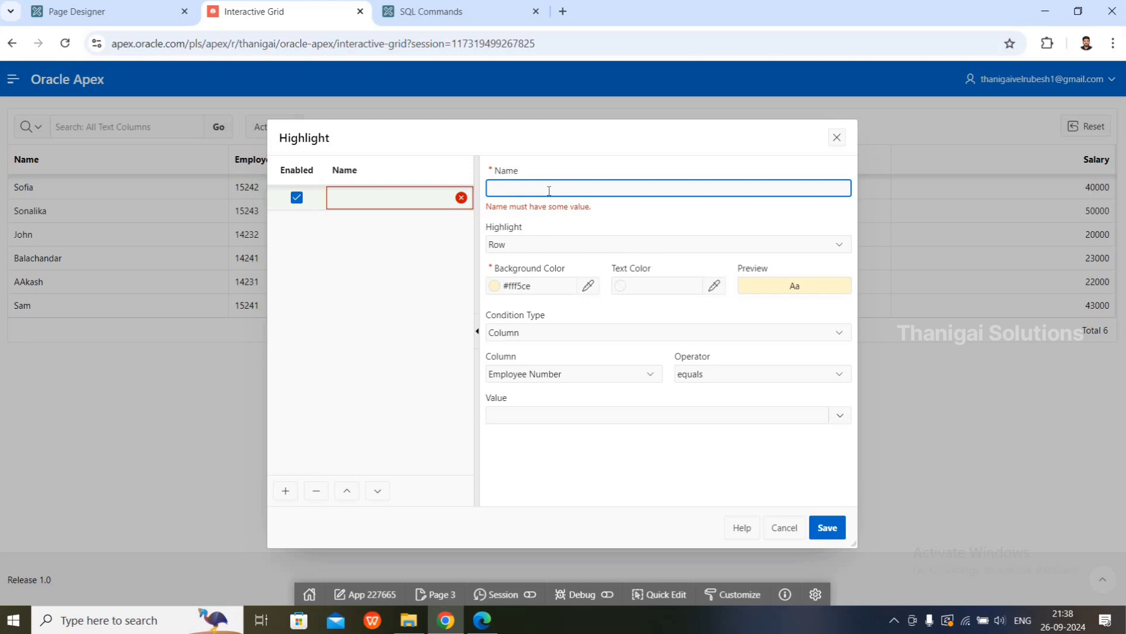
text(Gender)
click(715, 287)
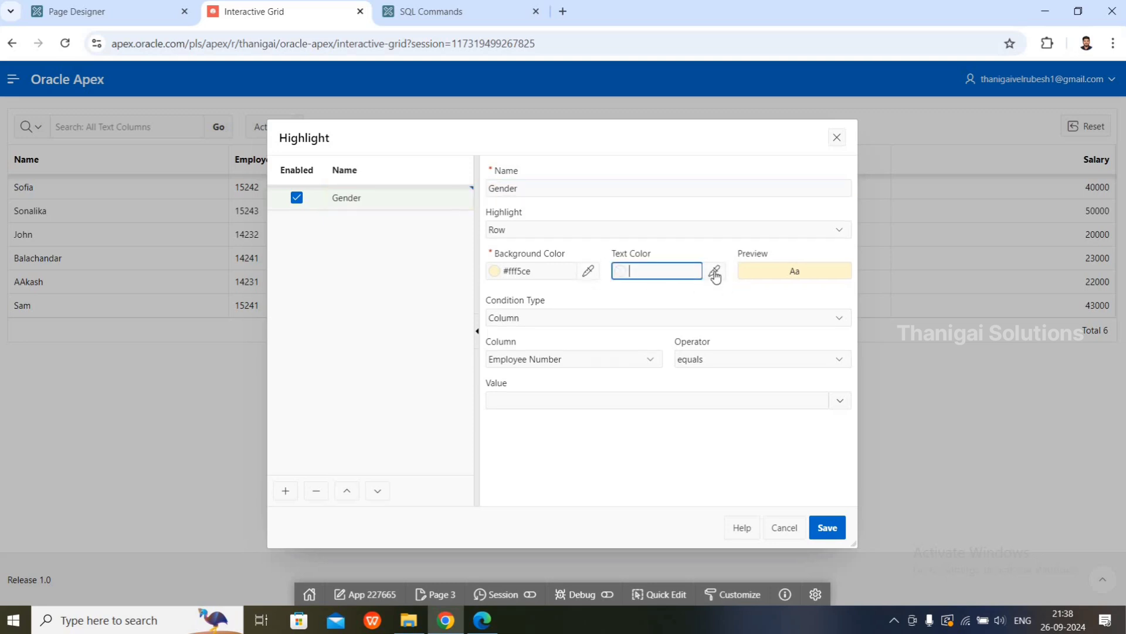
click(715, 272)
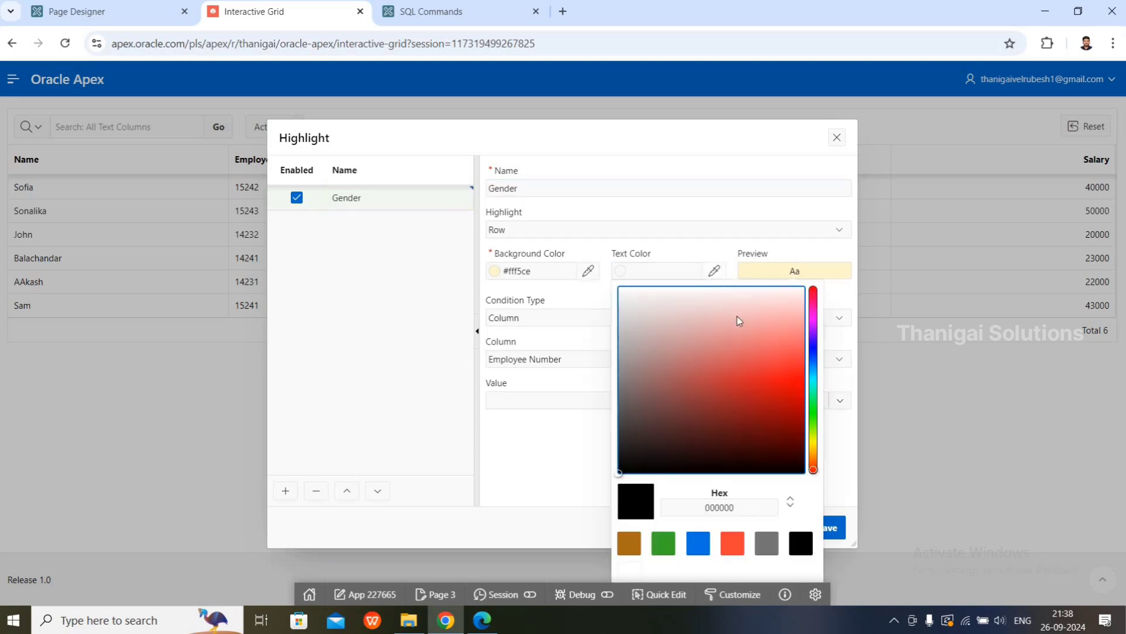
click(786, 397)
click(533, 449)
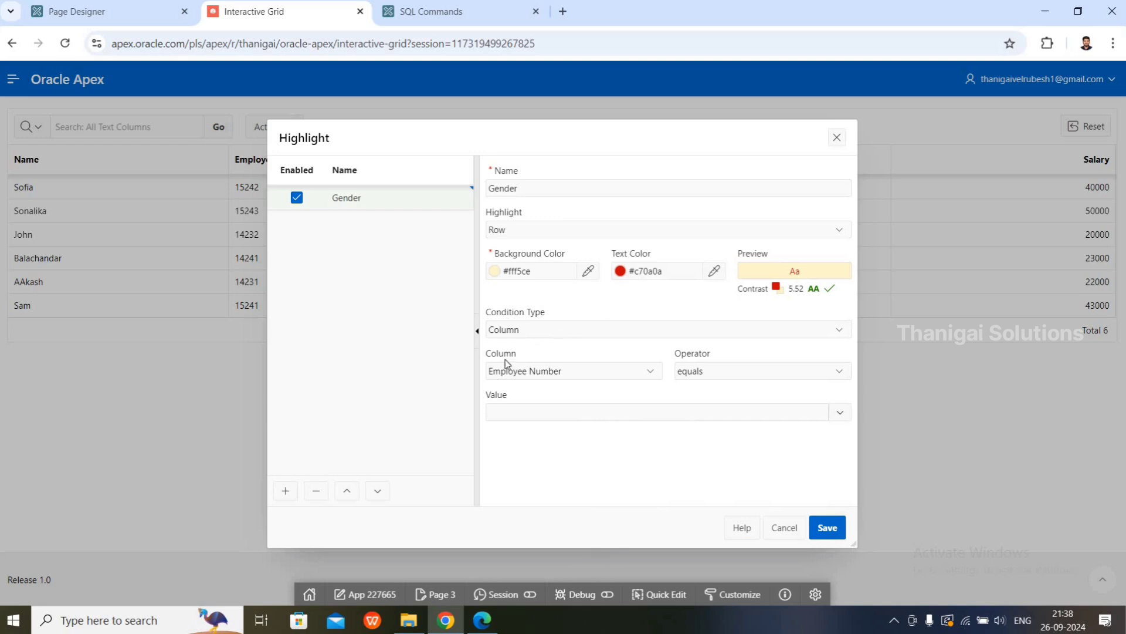
Step: Set the Gender highlight's condition to the Gender column equals F and save the rule
click(525, 371)
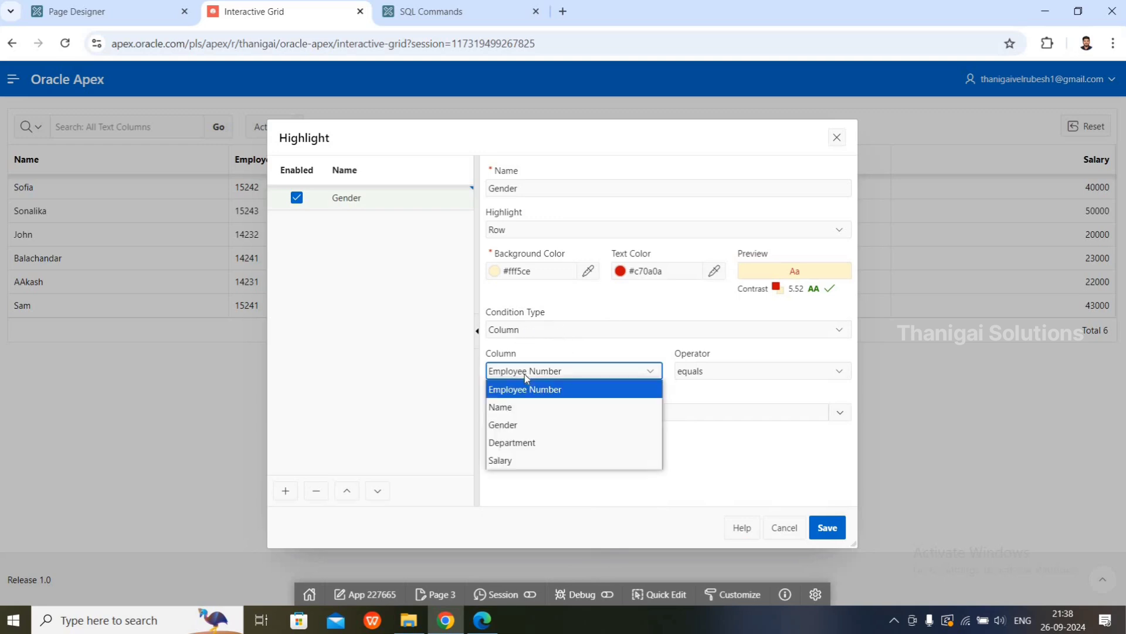
click(511, 424)
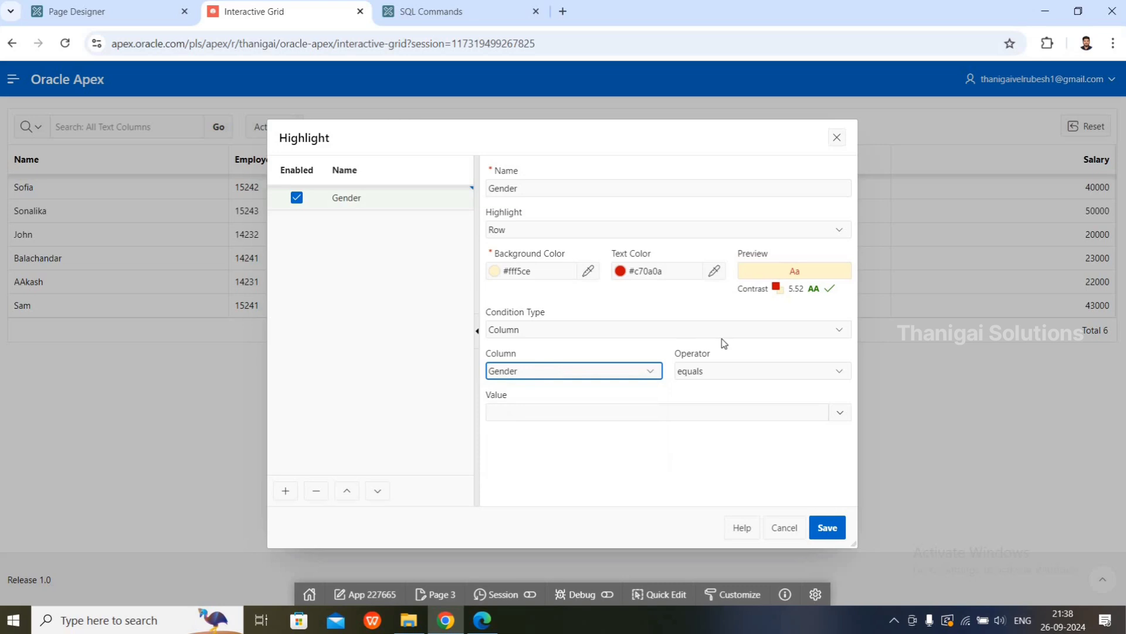
click(702, 373)
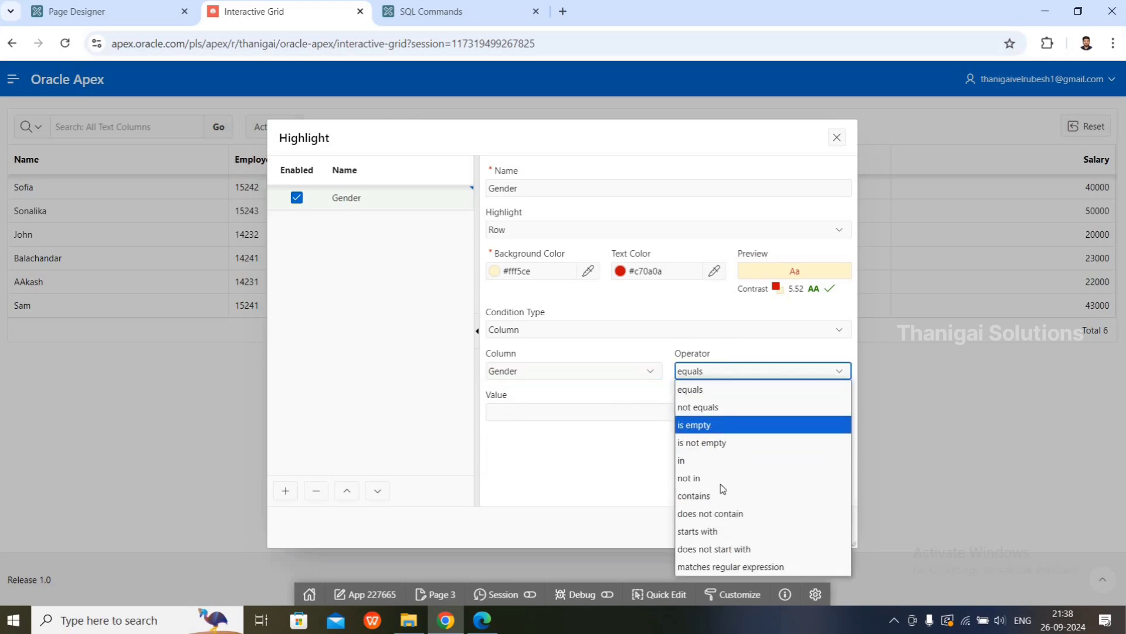
click(725, 390)
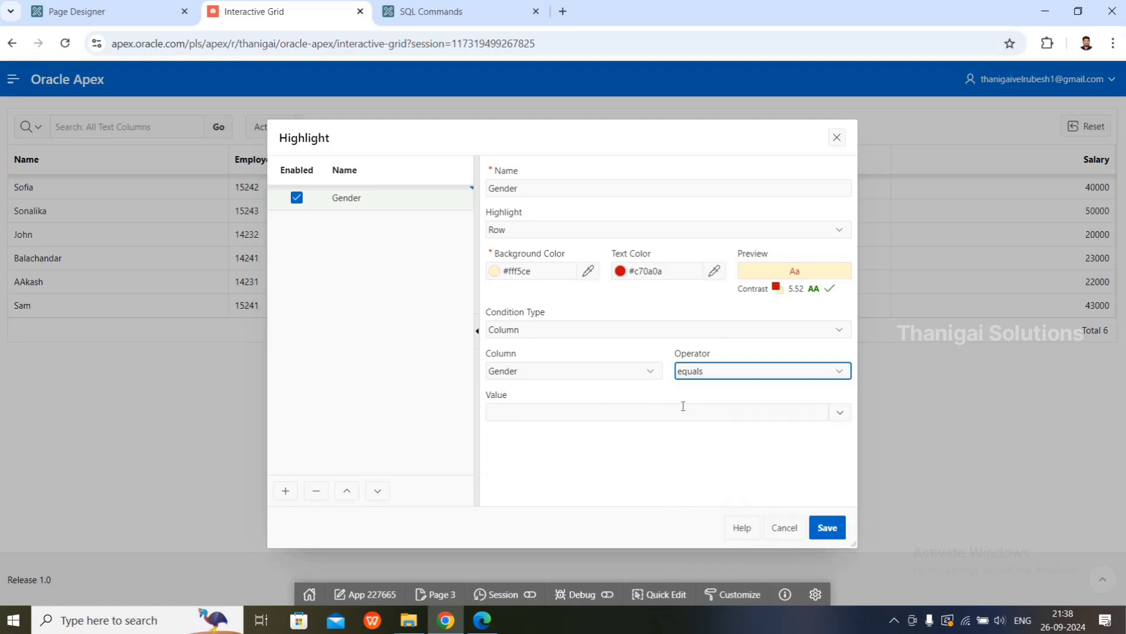
click(673, 412)
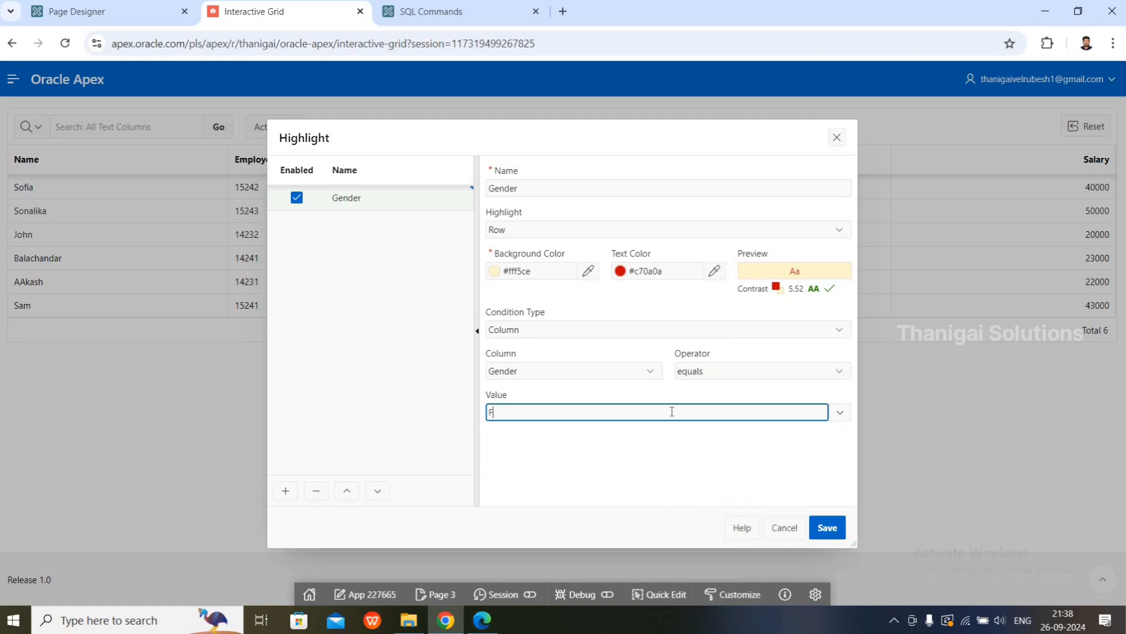
click(827, 528)
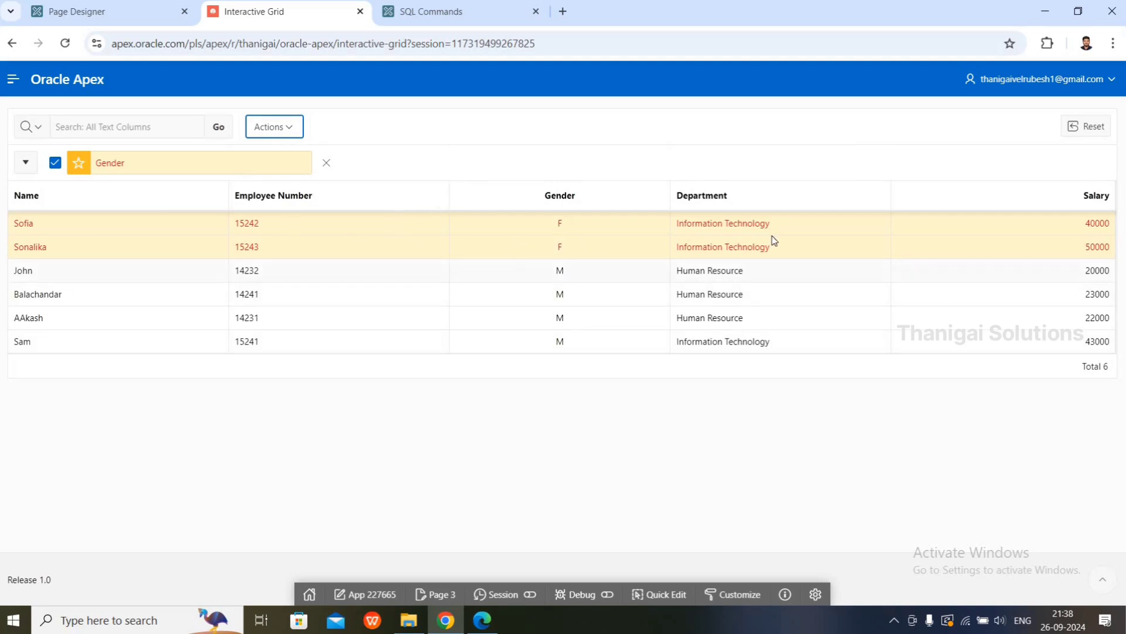
Step: Change the Gender highlight from the whole row to the Employee Number column and save it
click(273, 169)
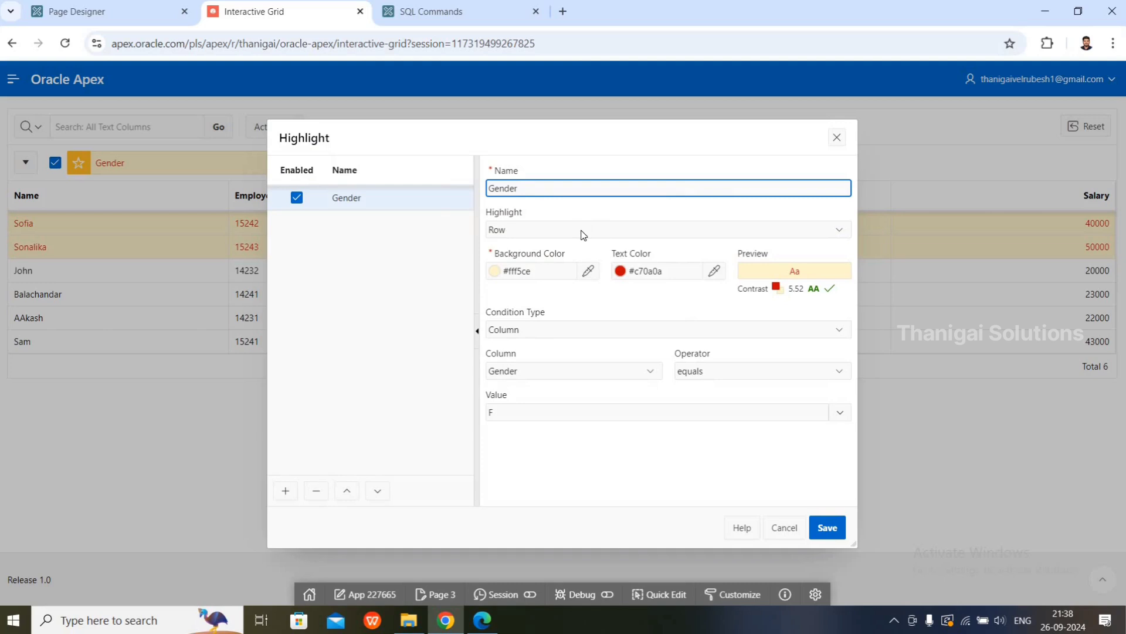
click(583, 234)
click(554, 262)
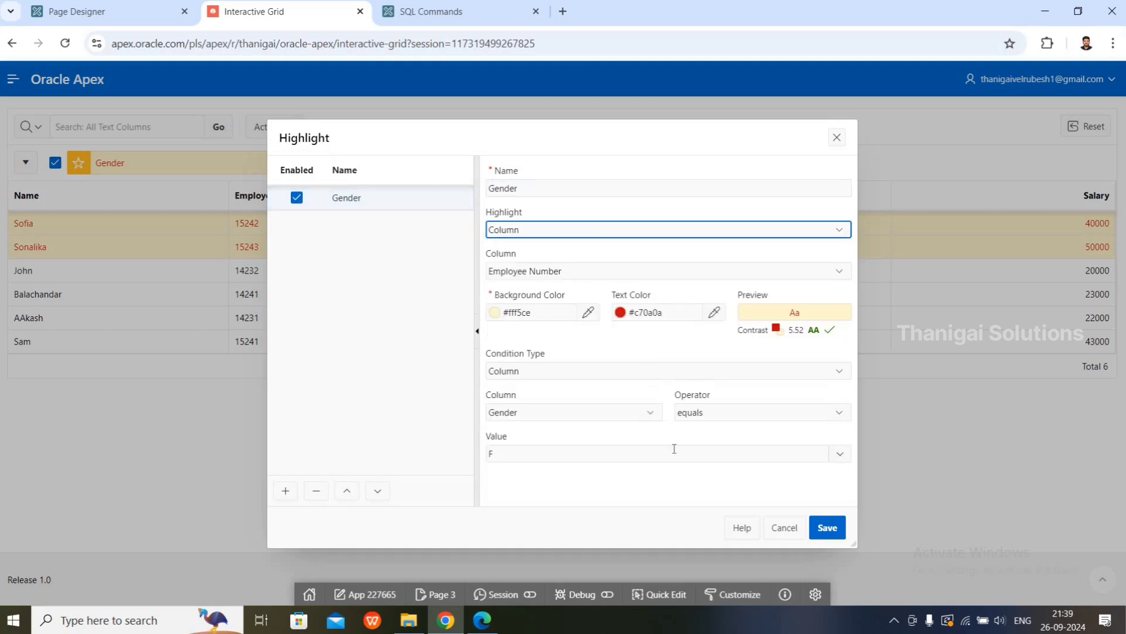
click(828, 526)
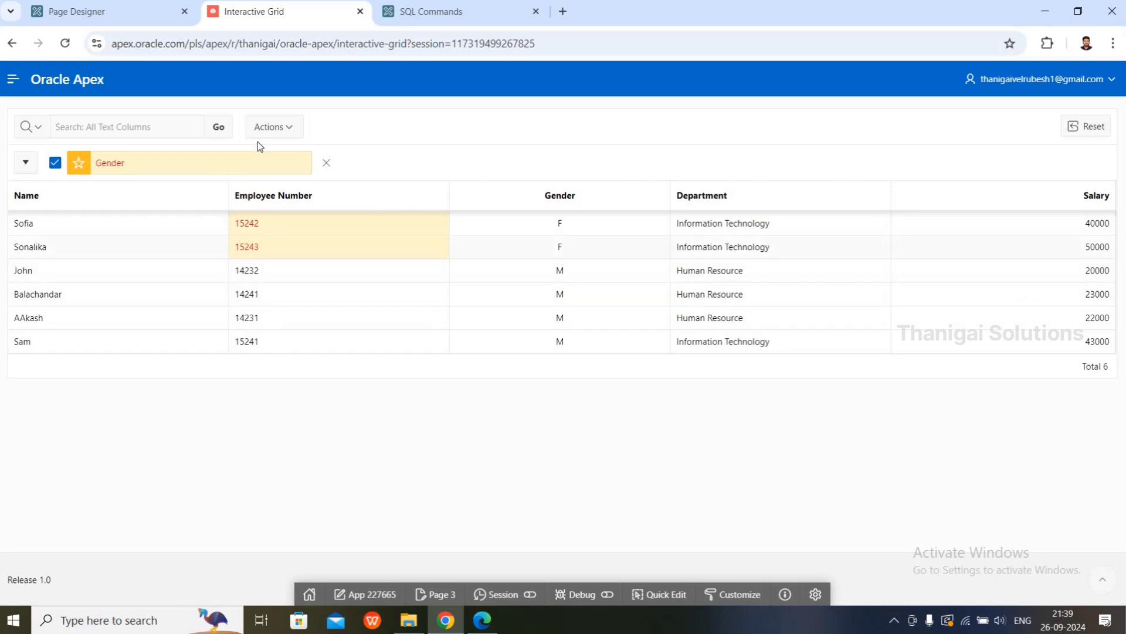
Step: Add a second highlight rule named Salary that highlights the Salary column
click(225, 169)
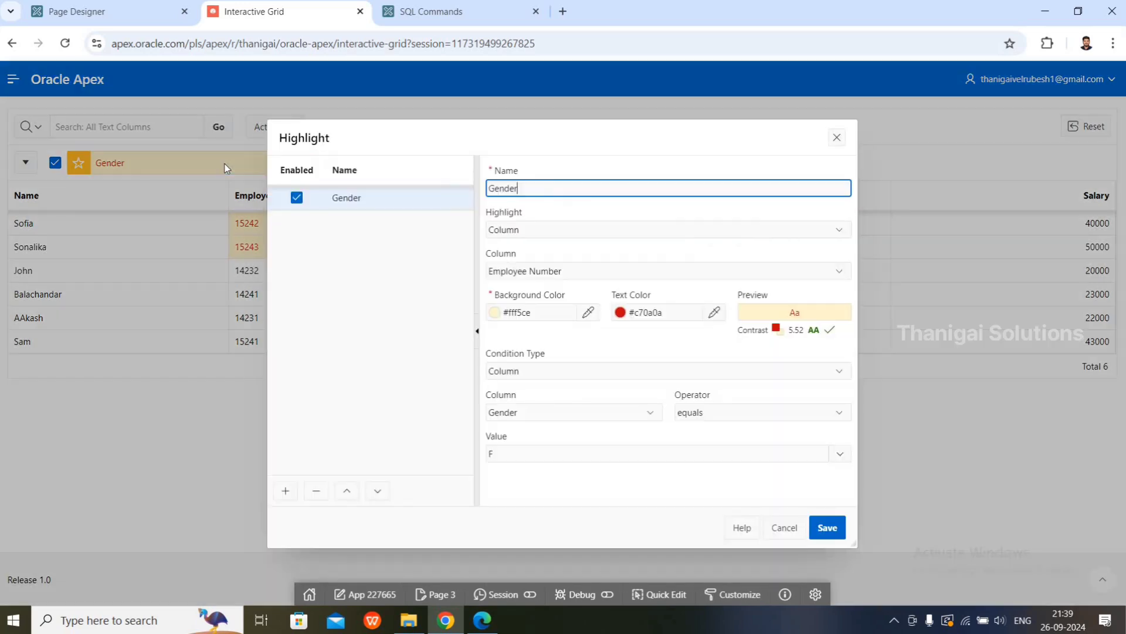
click(285, 491)
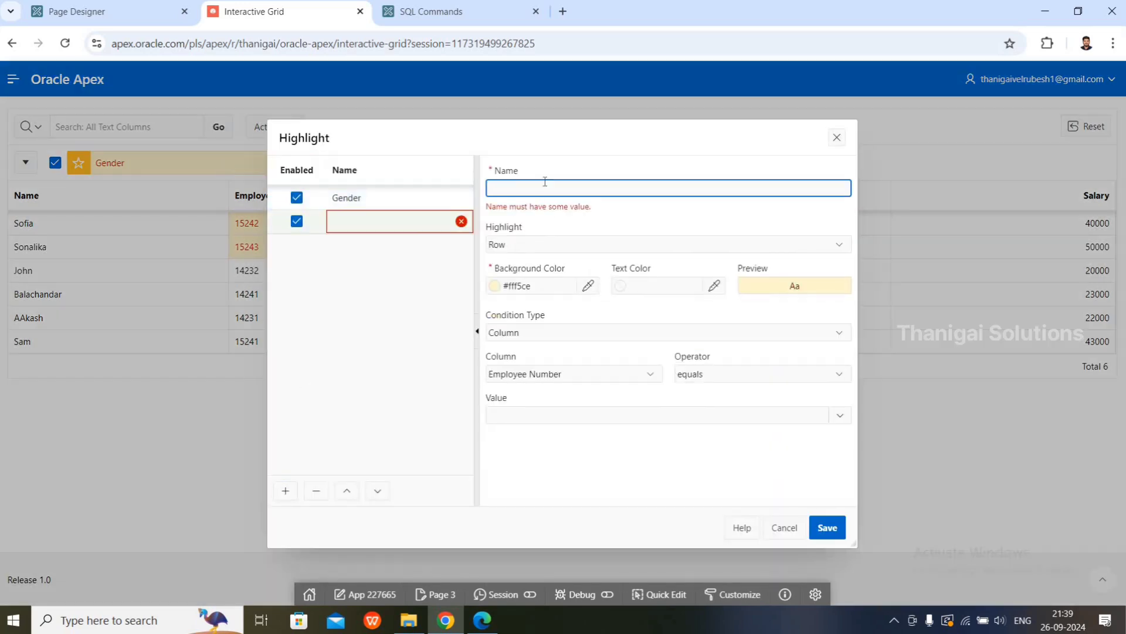
text(Salary)
click(548, 247)
click(543, 265)
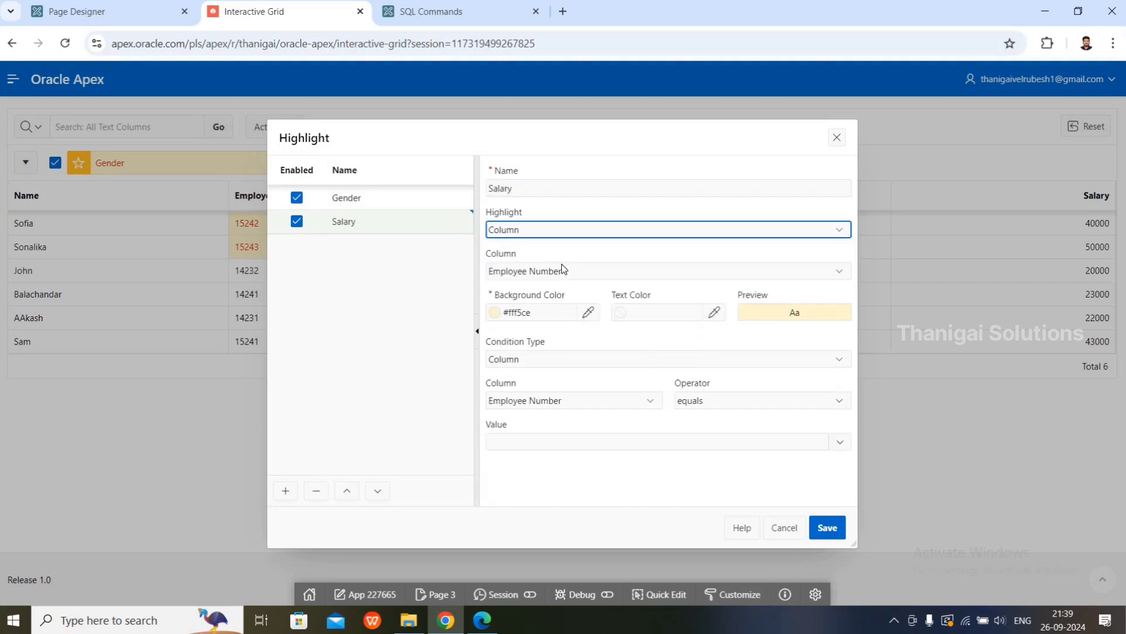
click(561, 270)
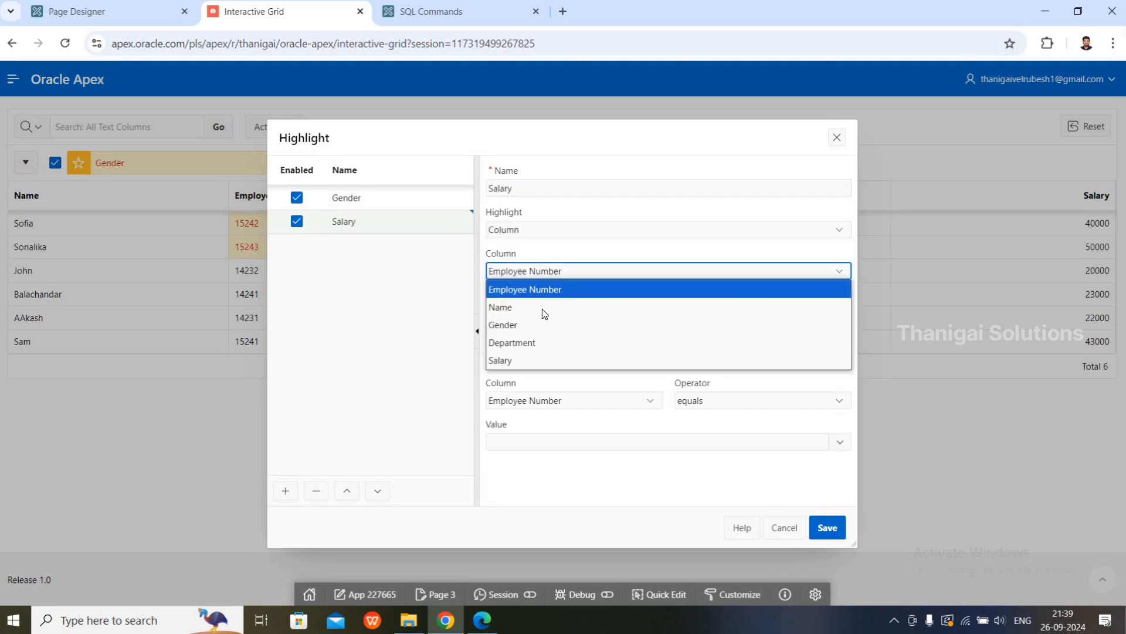
click(530, 362)
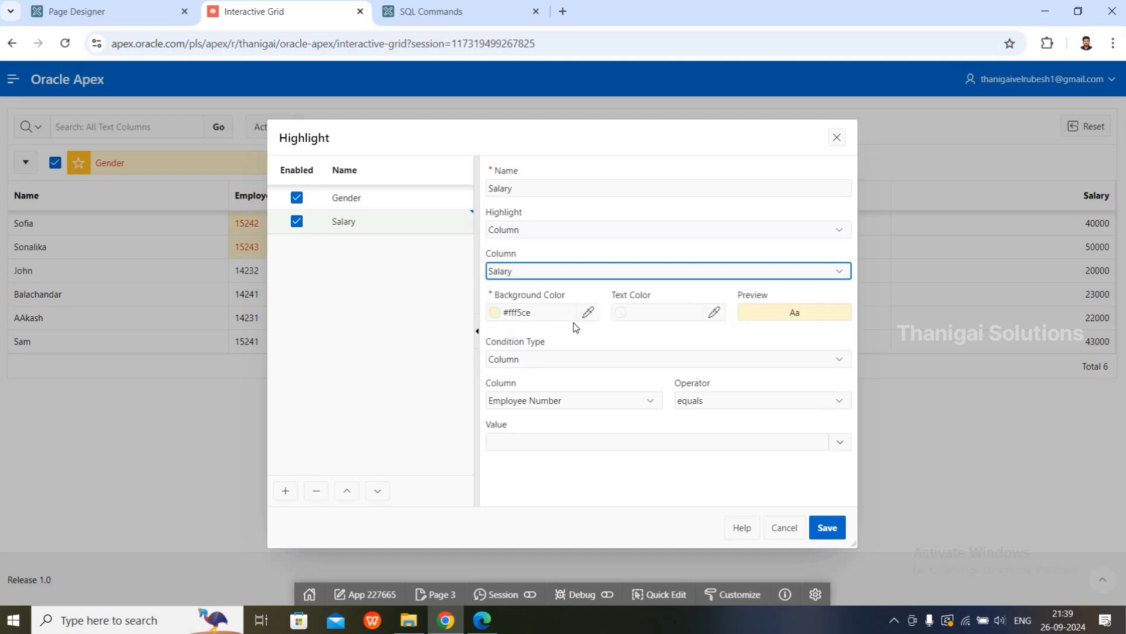
Step: Set the Salary highlight's text color to dark blue #080e80
click(714, 313)
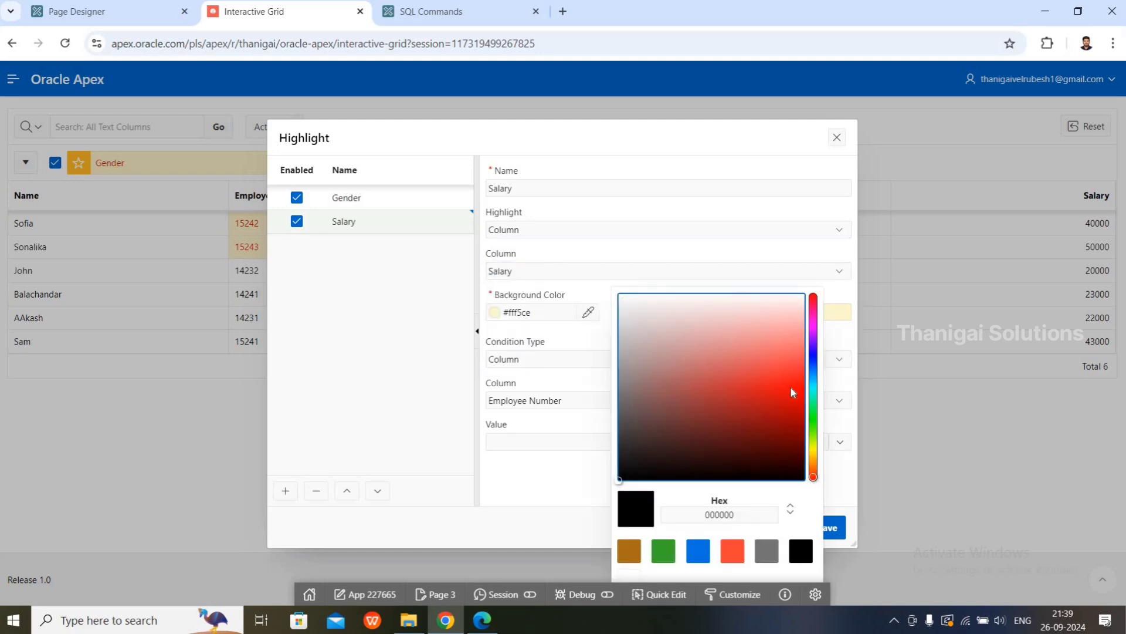
click(815, 421)
click(813, 359)
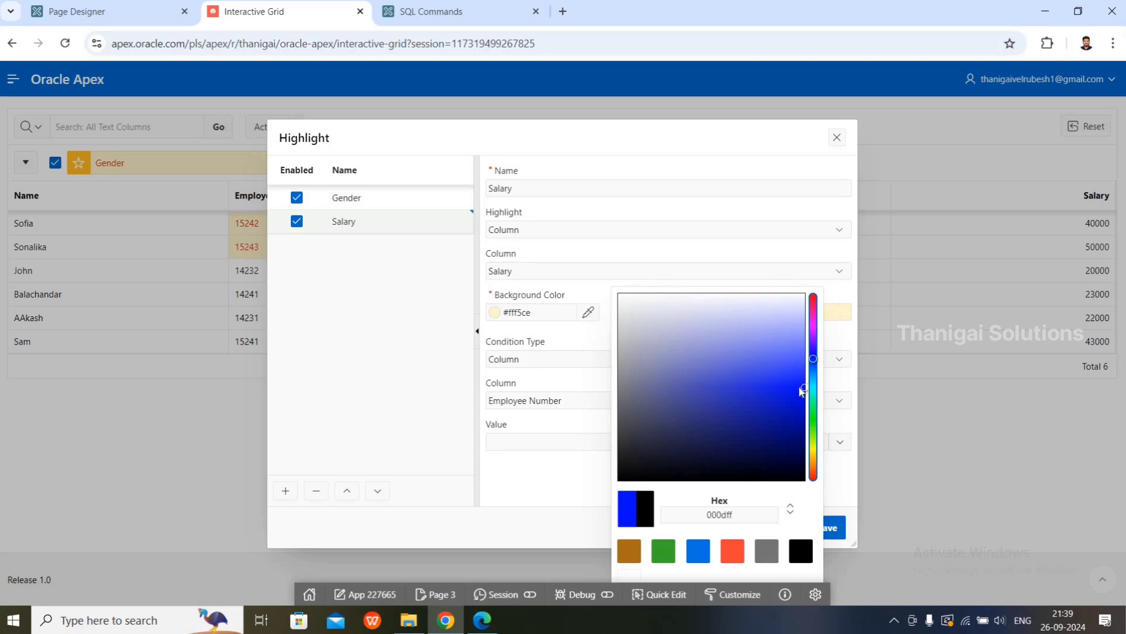
click(780, 432)
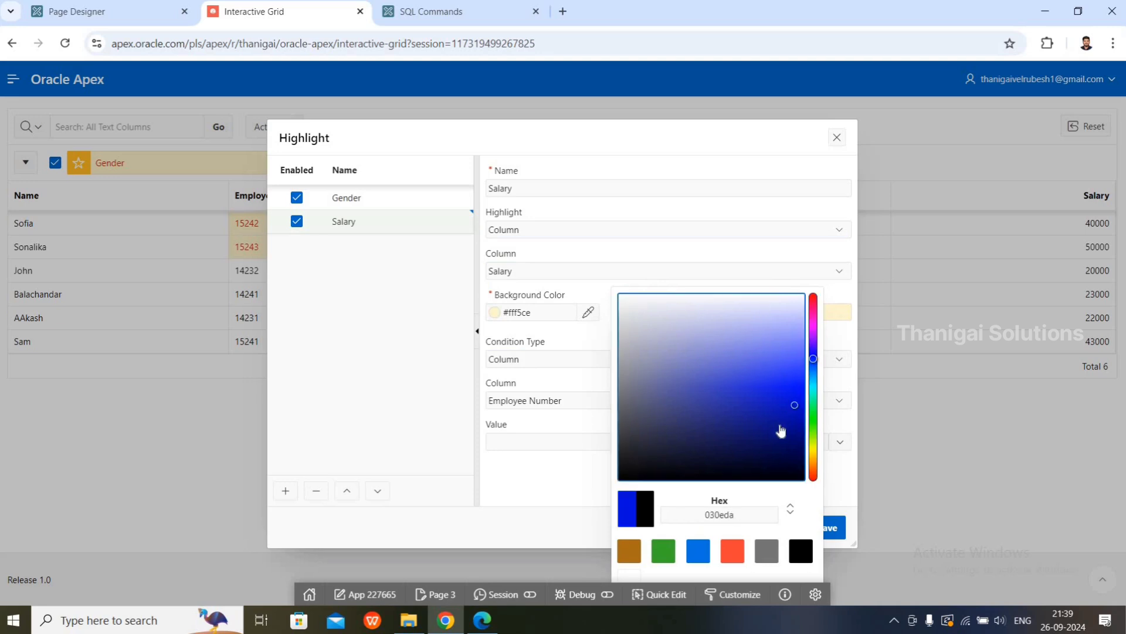
click(540, 467)
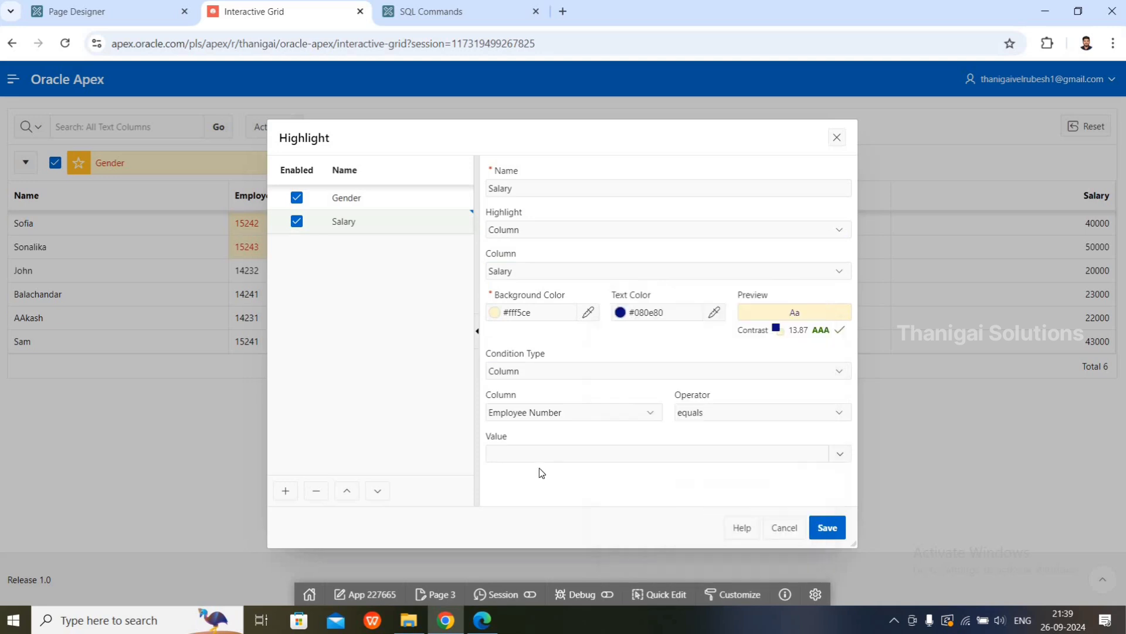
Step: Set the Salary highlight's condition to Salary greater than or equals 30000 and save the rule
click(621, 414)
click(558, 501)
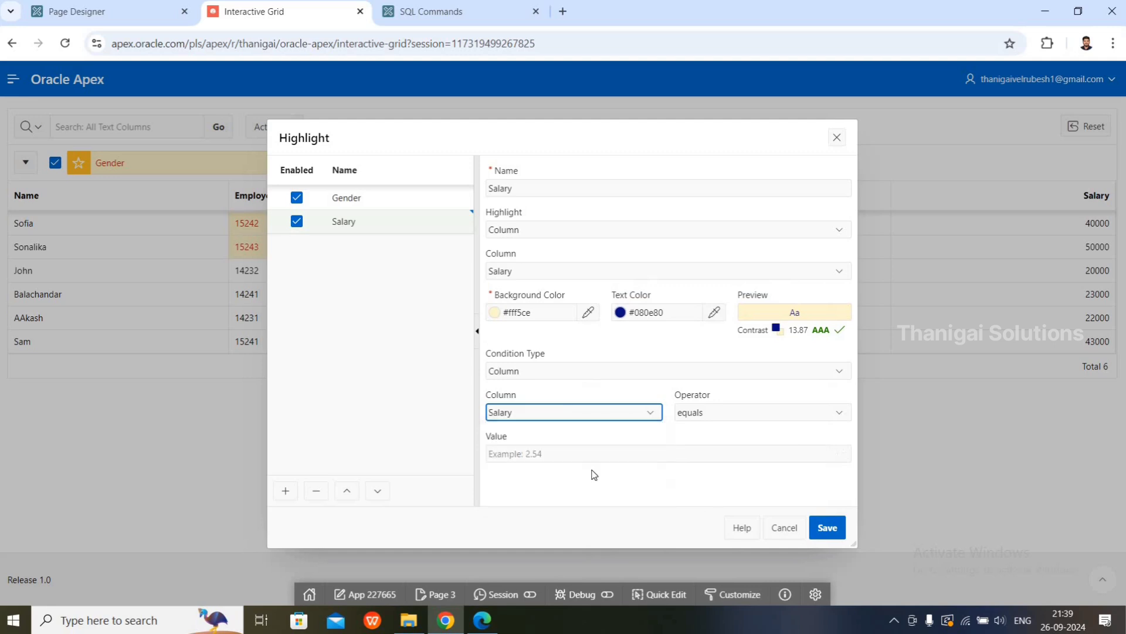
click(749, 420)
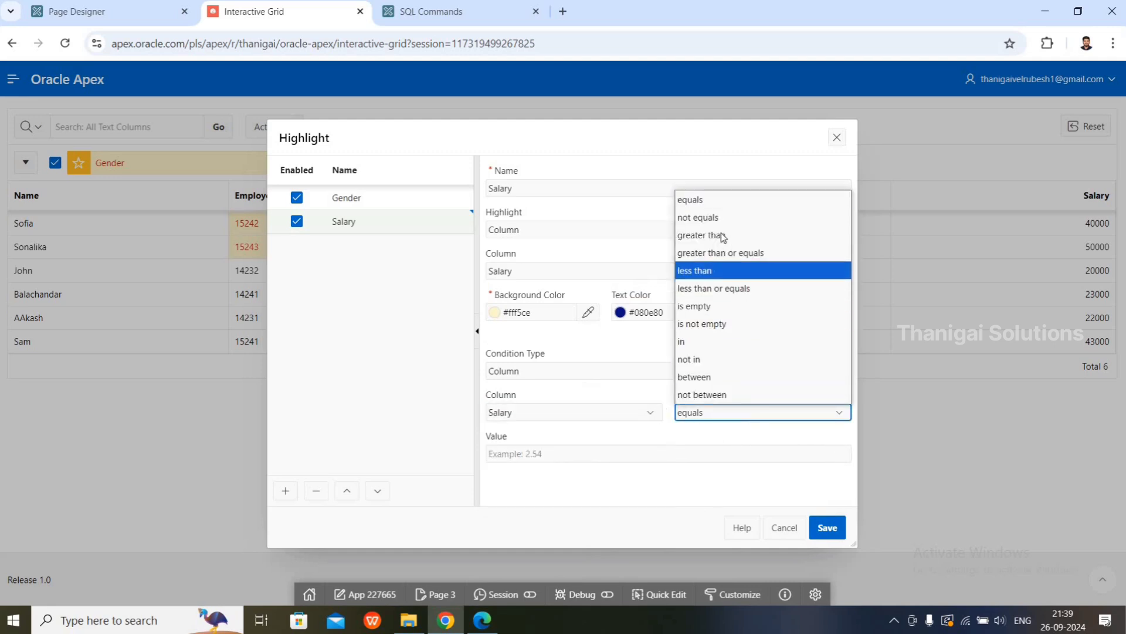
click(730, 257)
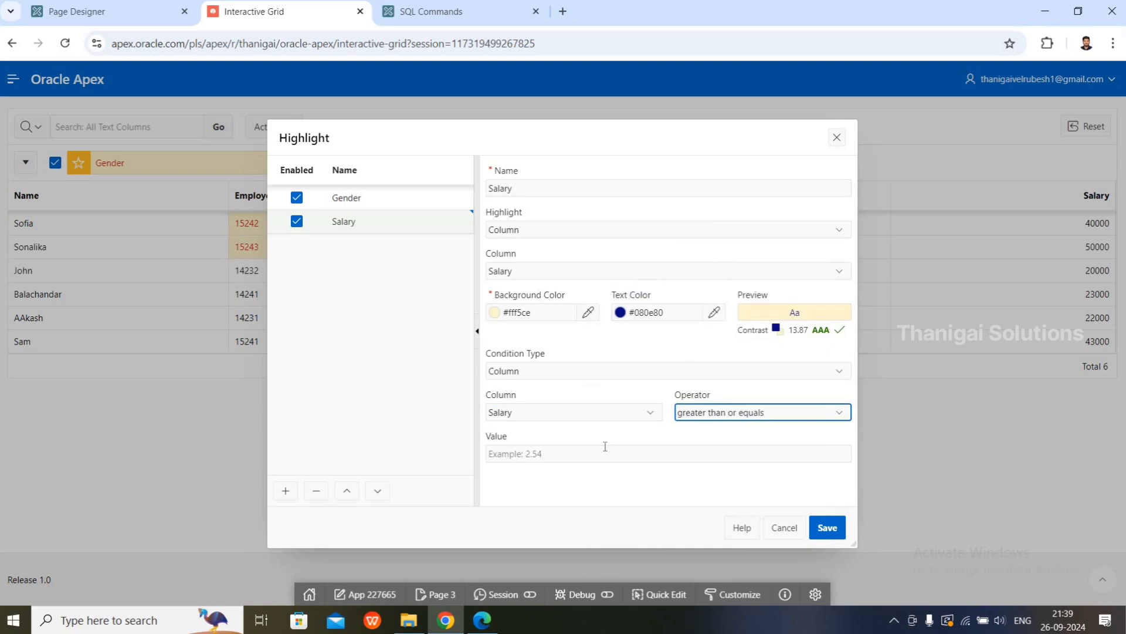
click(587, 455)
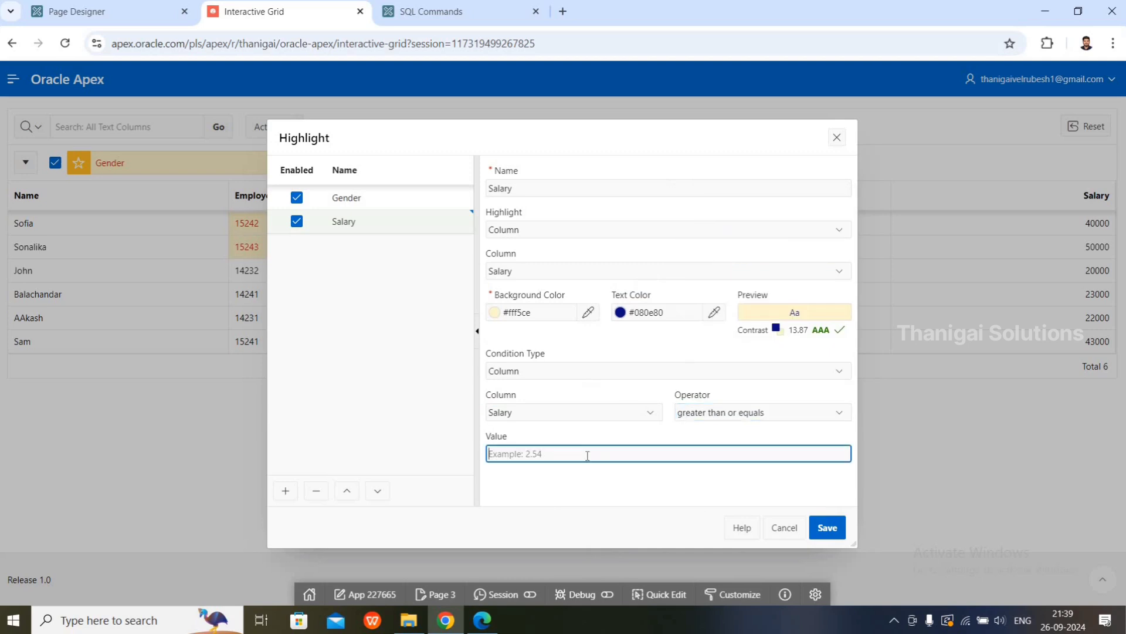
text(30000)
click(827, 526)
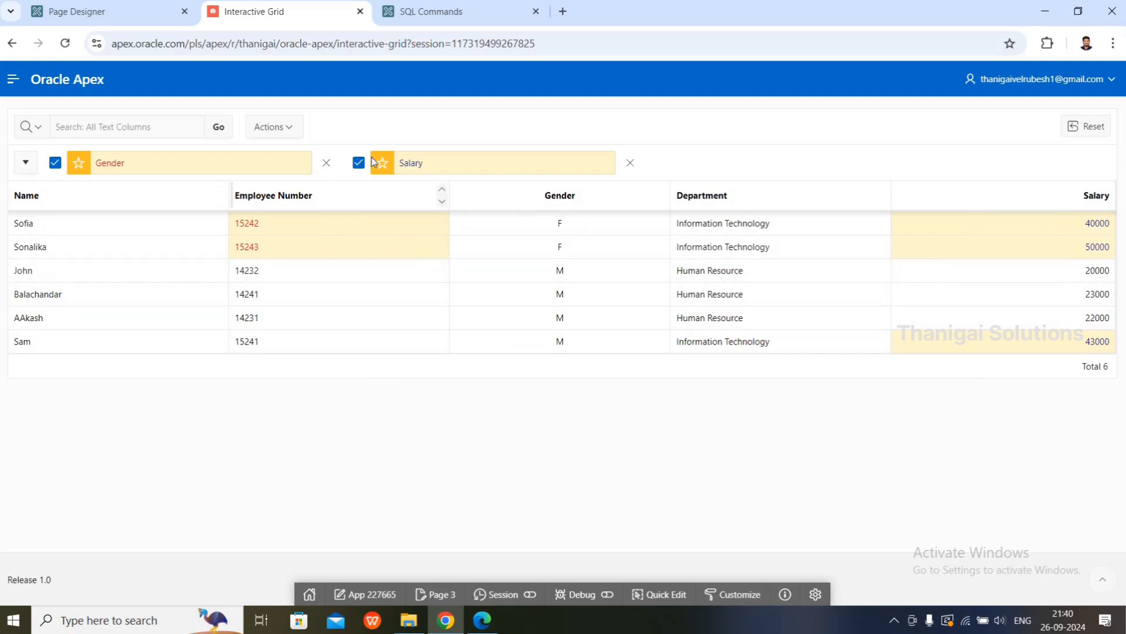
Step: Disable and re-enable the Salary highlight, and remove both the Salary and Gender highlights from the grid
click(359, 167)
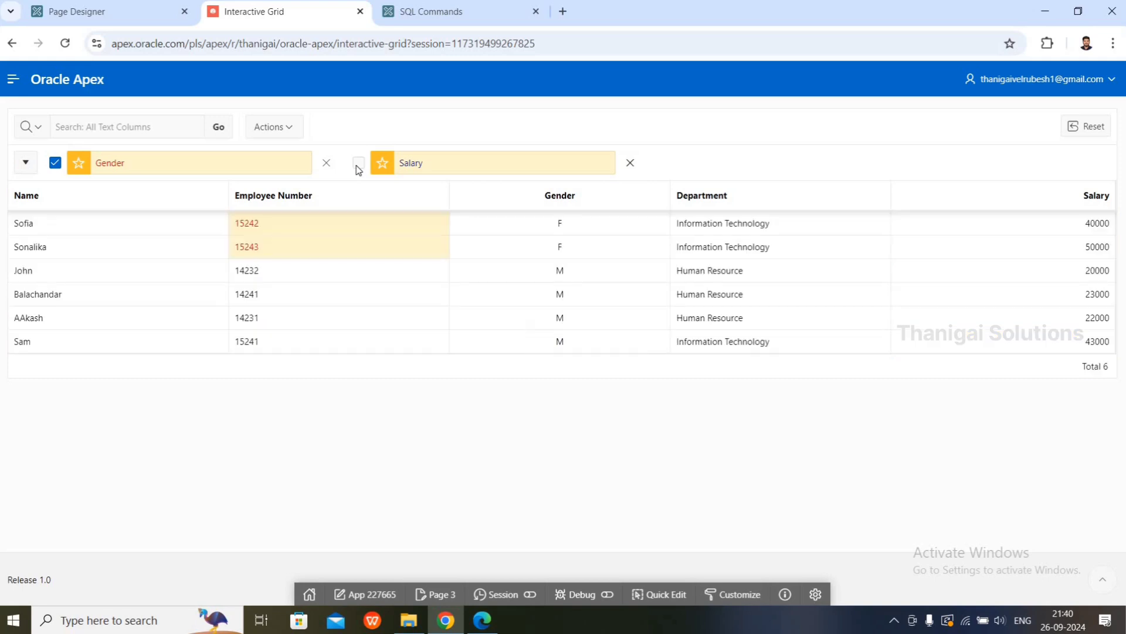
click(359, 168)
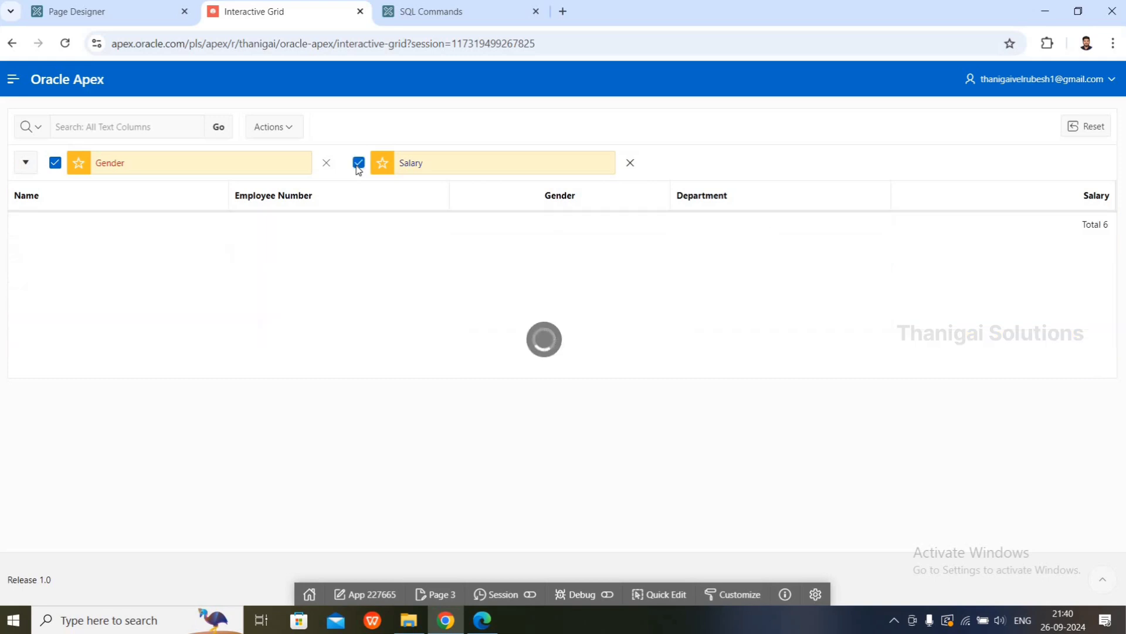
click(631, 163)
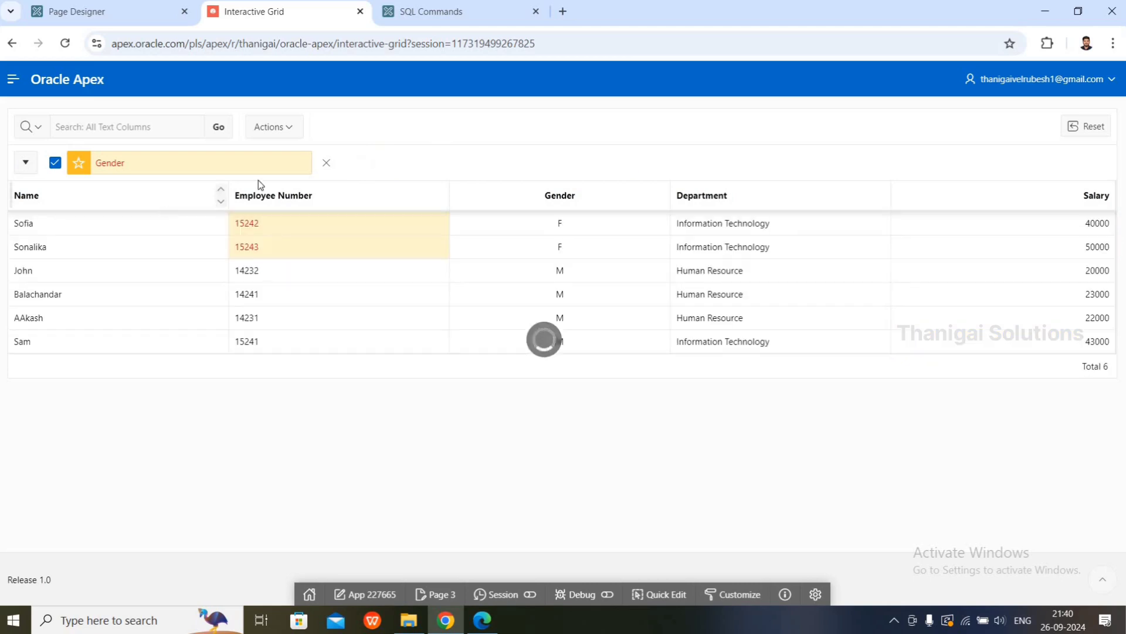
click(326, 163)
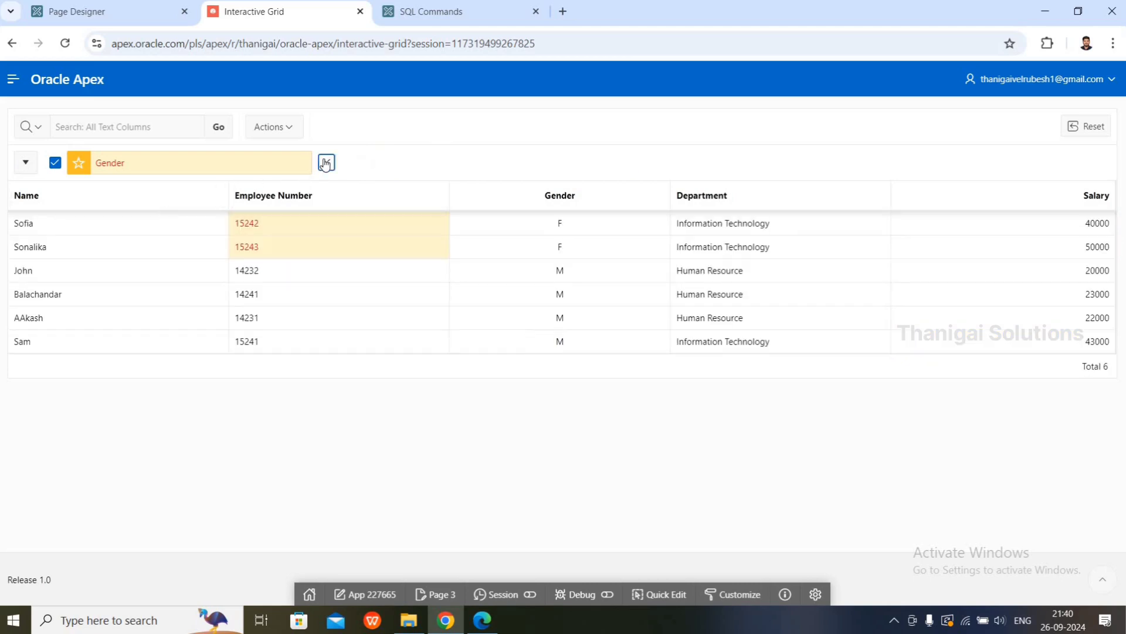
click(282, 130)
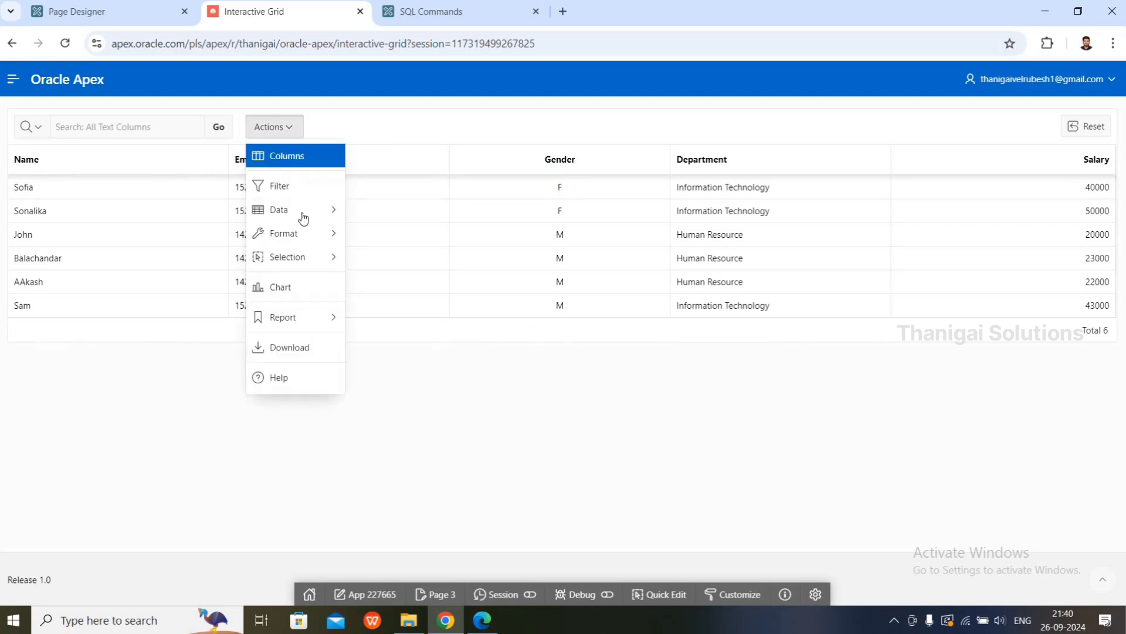
mouse_move(305, 235)
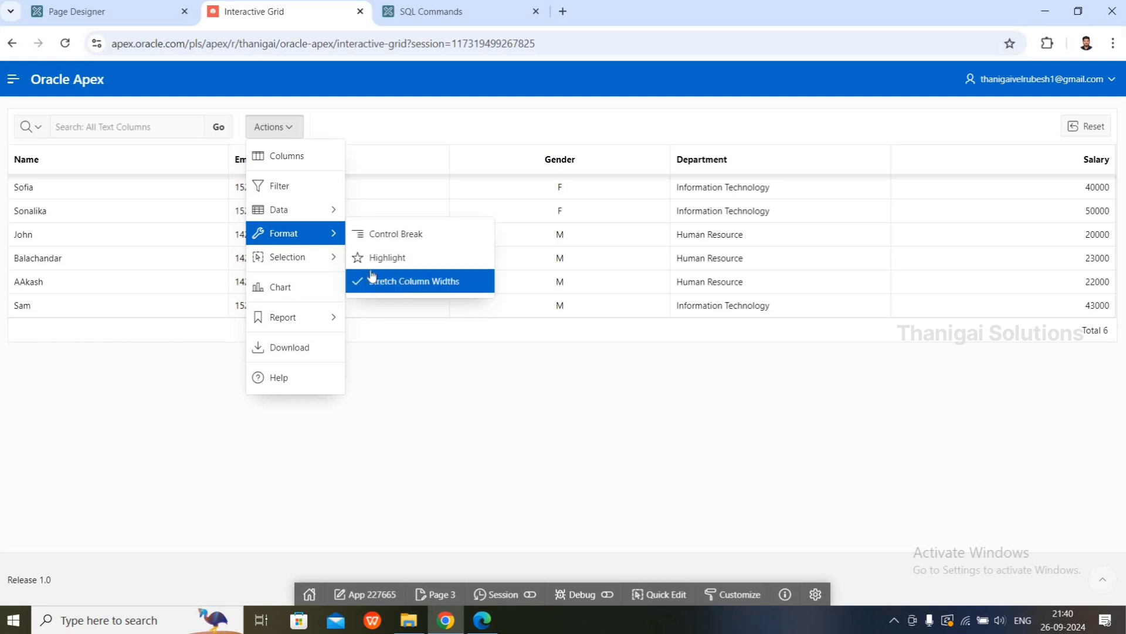
mouse_move(329, 263)
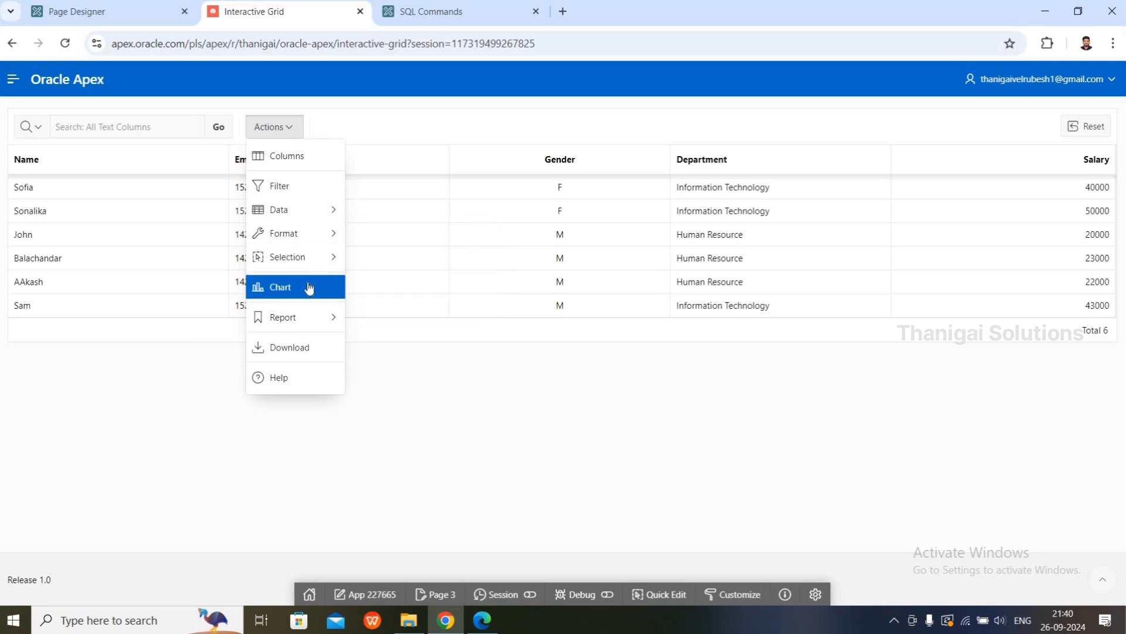
click(506, 433)
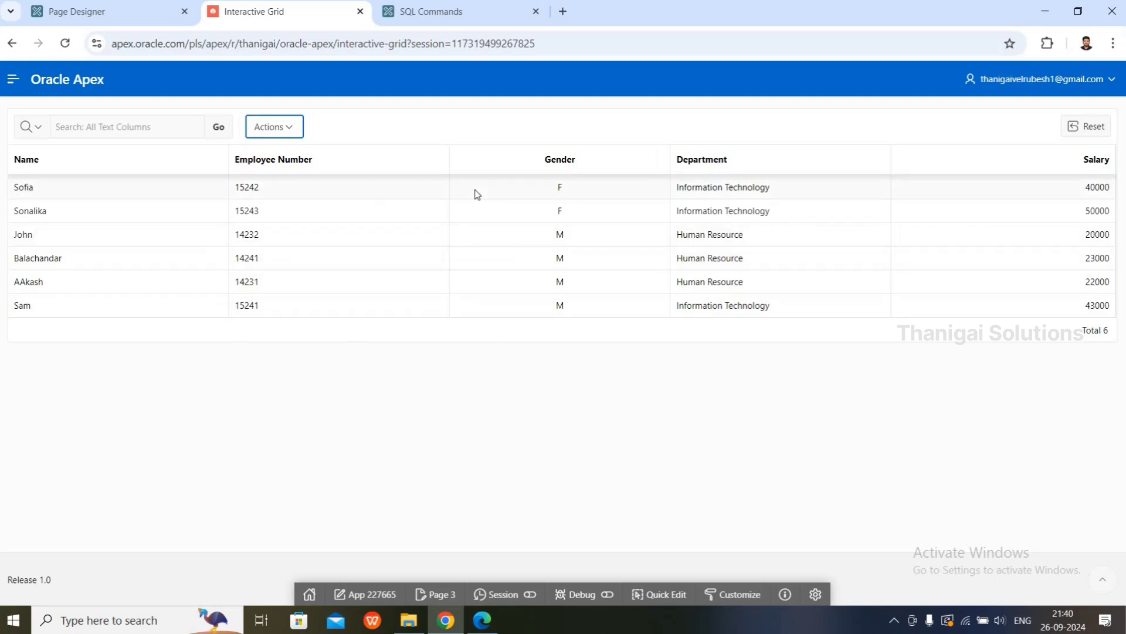
Step: Create a pie chart of the grid data with Department as label, Salary as value and Sum as aggregation
click(289, 124)
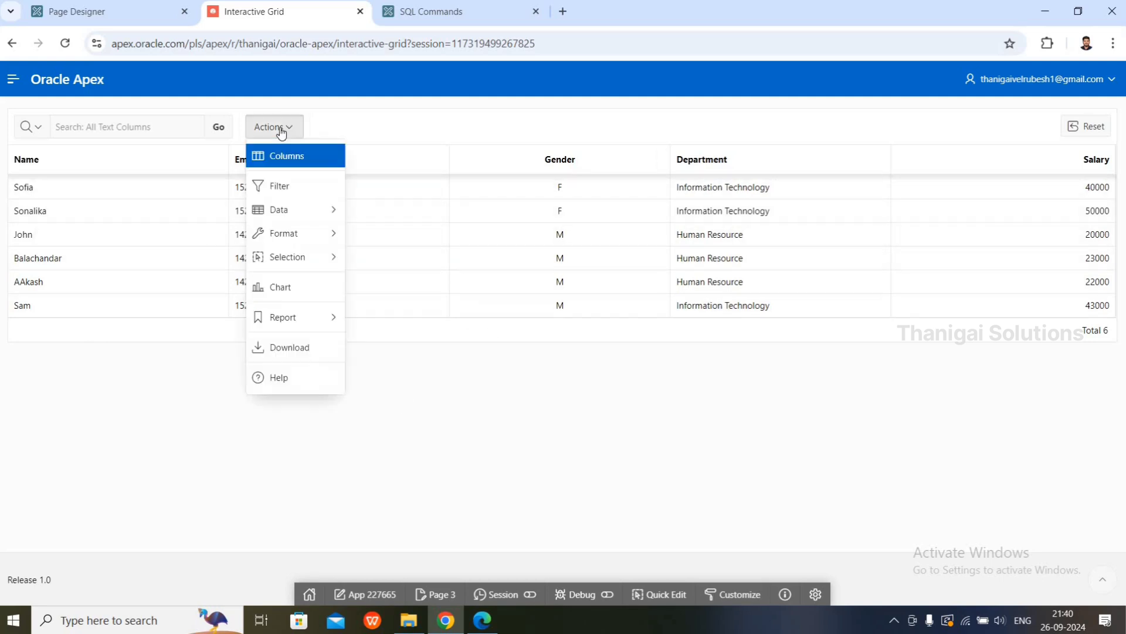
click(285, 292)
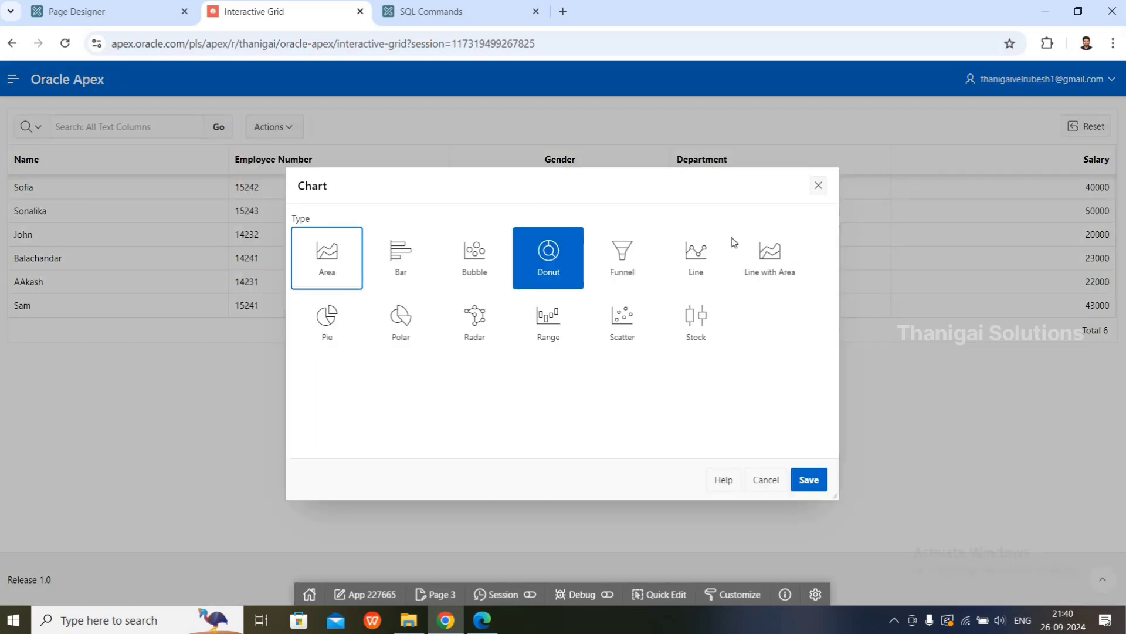
click(337, 332)
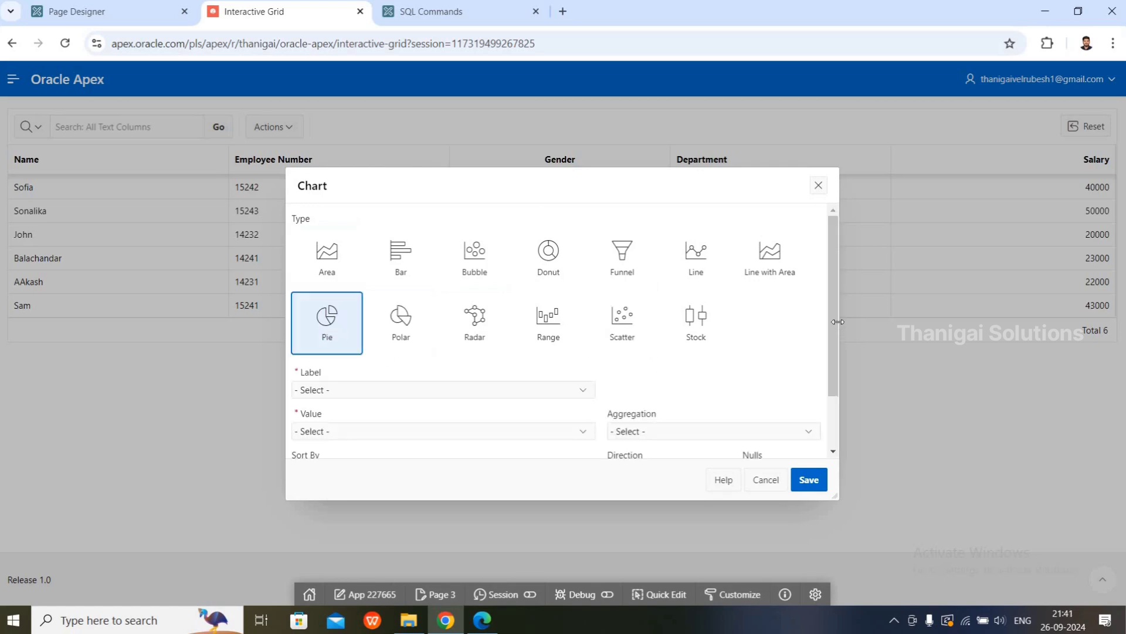
drag(833, 334, 838, 393)
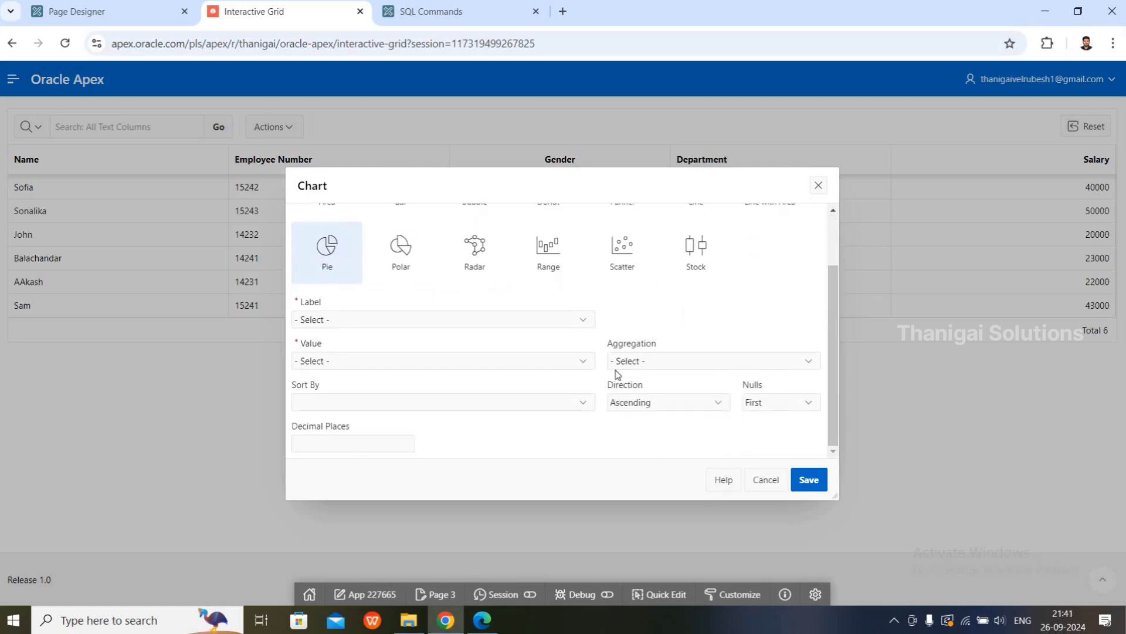
click(455, 322)
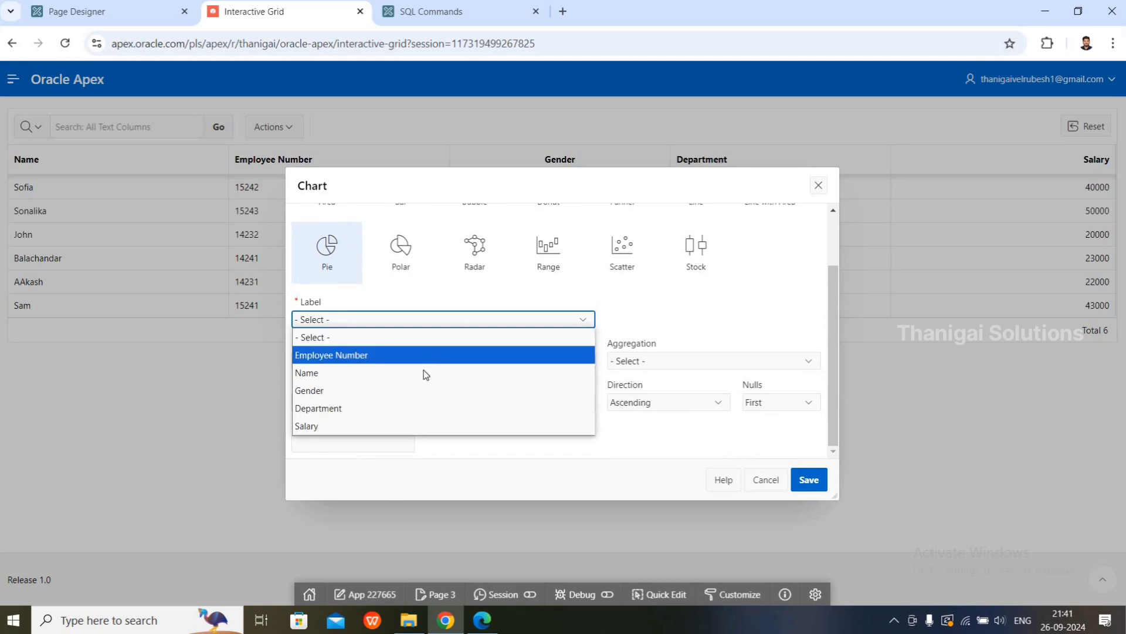
click(413, 409)
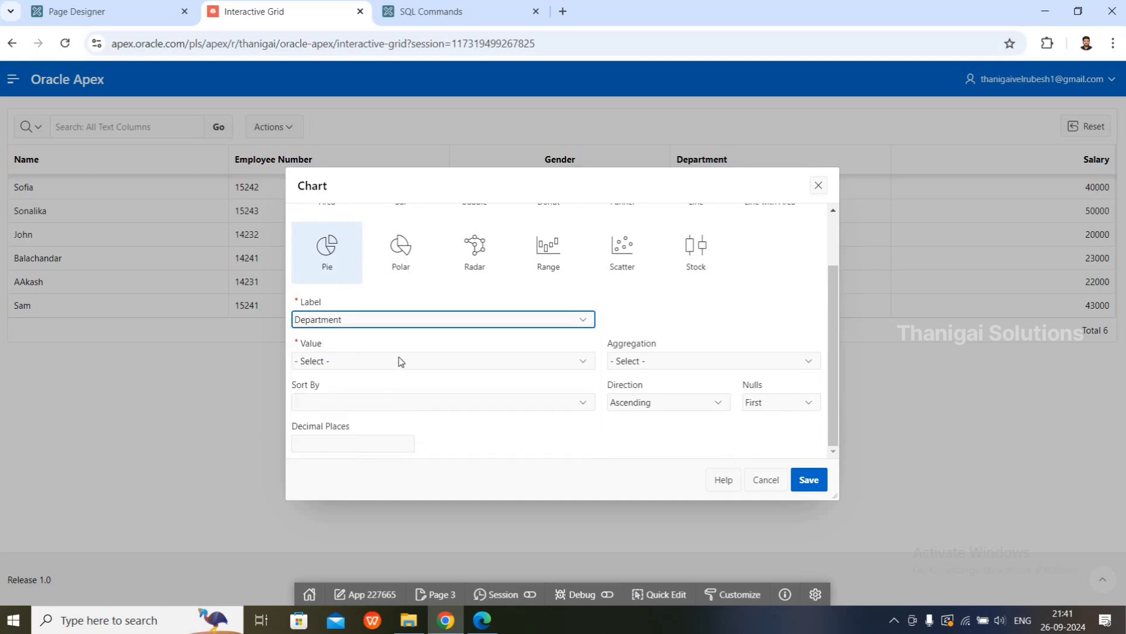
click(394, 361)
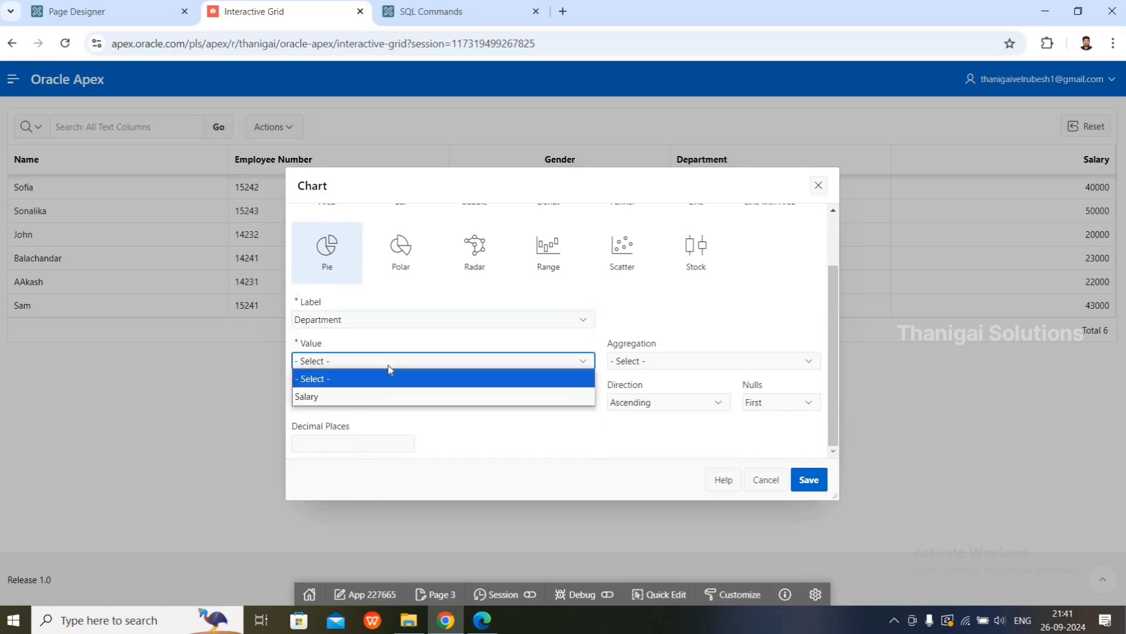
click(350, 403)
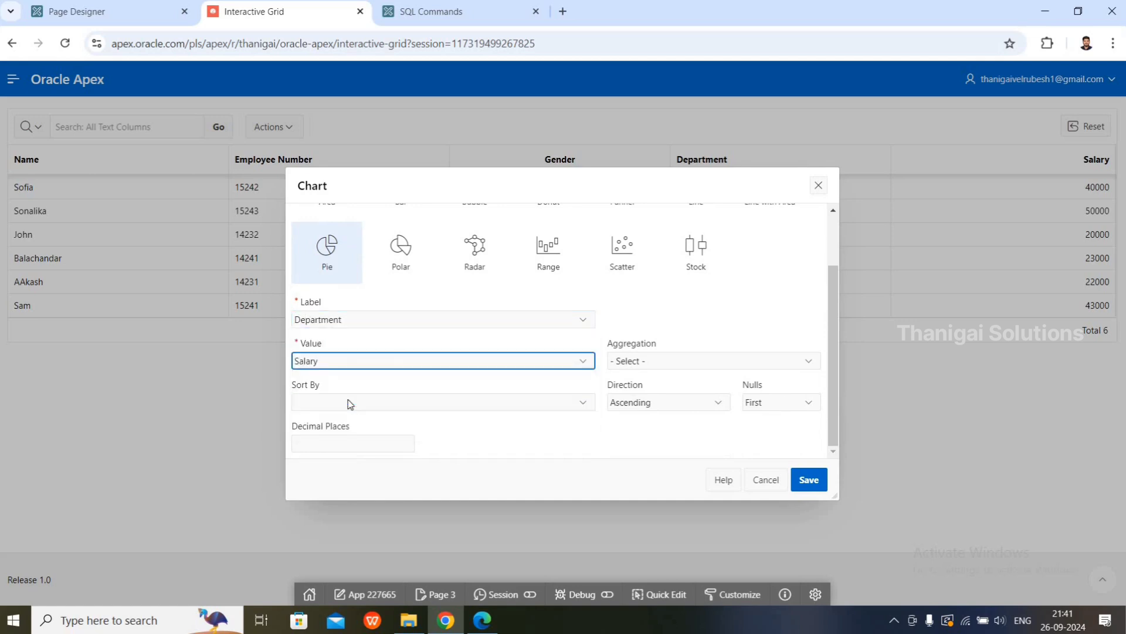
click(673, 362)
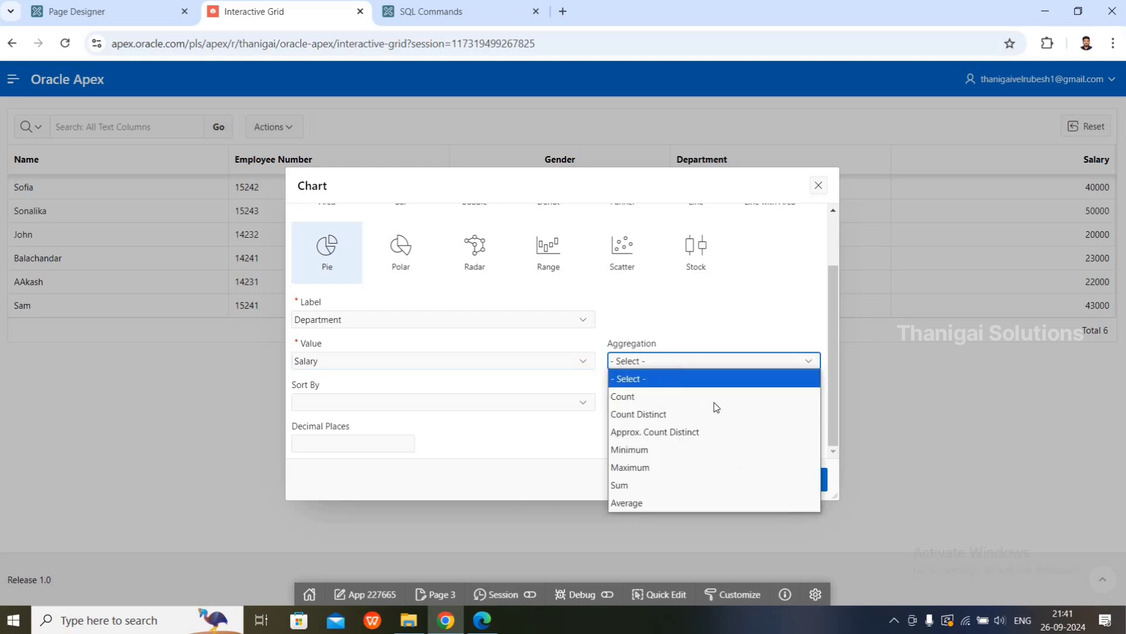
click(671, 483)
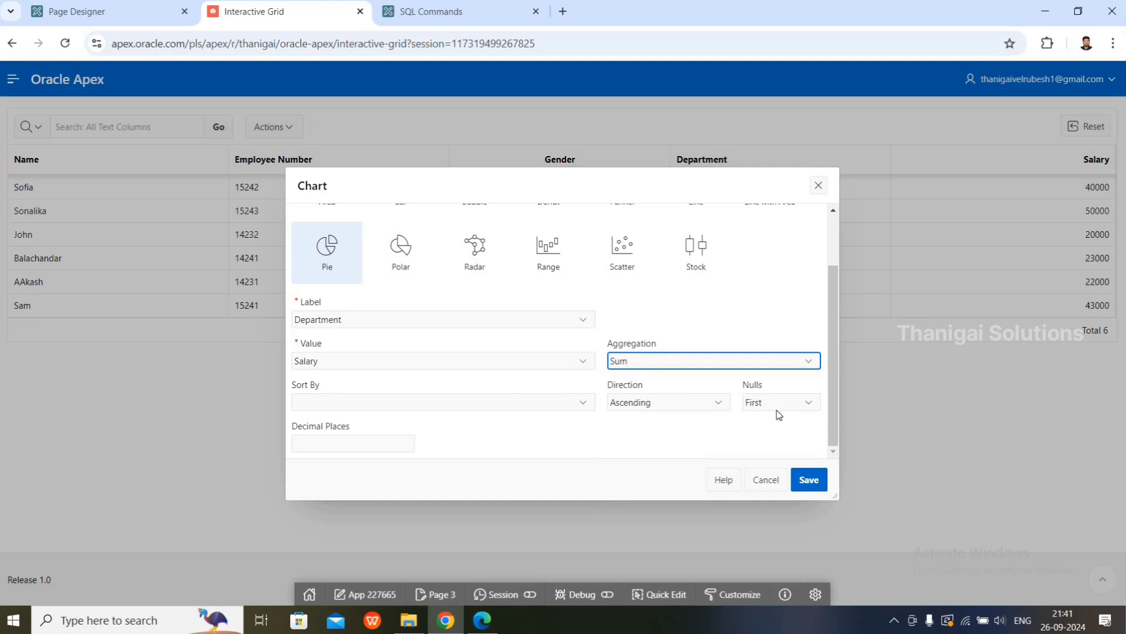
click(810, 480)
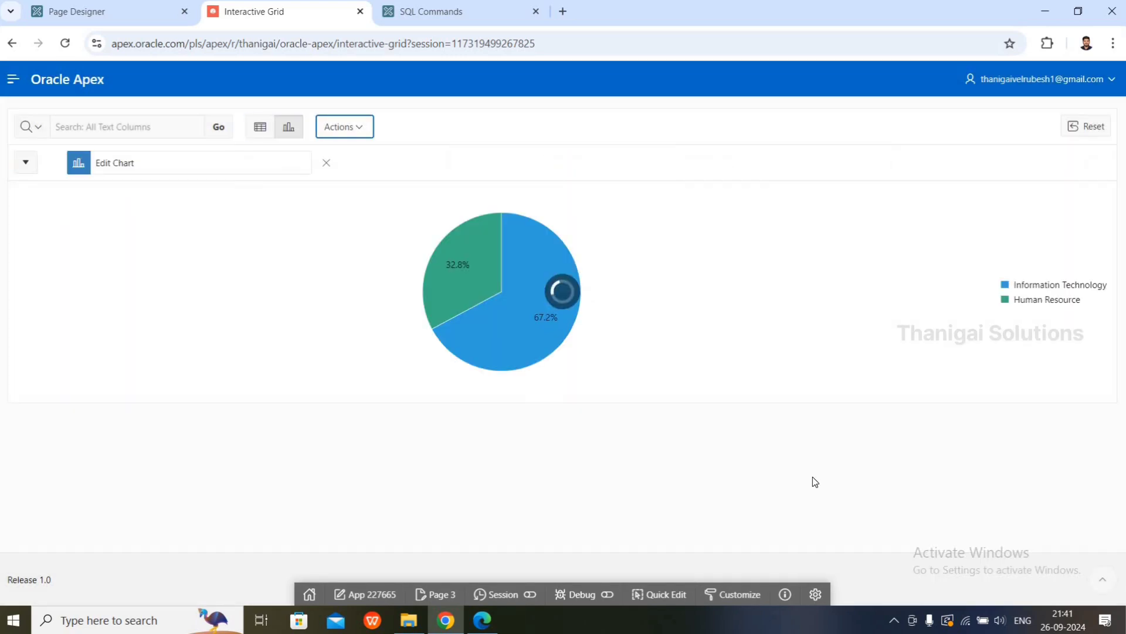
Step: Inspect the Information Technology and Human Resource slices, and remove the pie chart from the grid
mouse_move(538, 310)
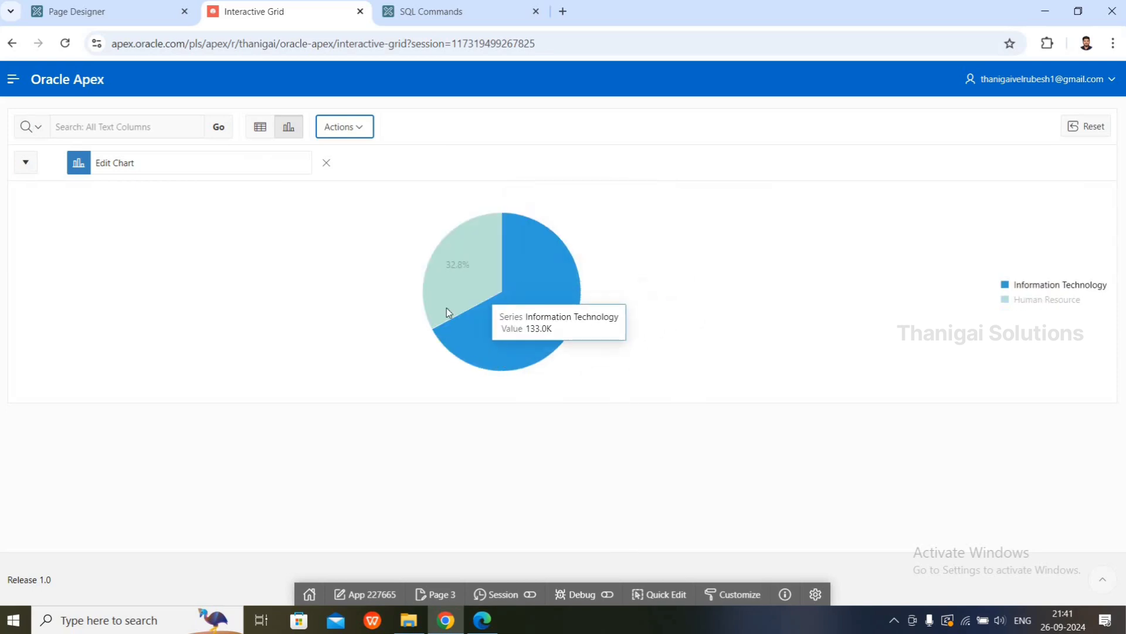
mouse_move(449, 241)
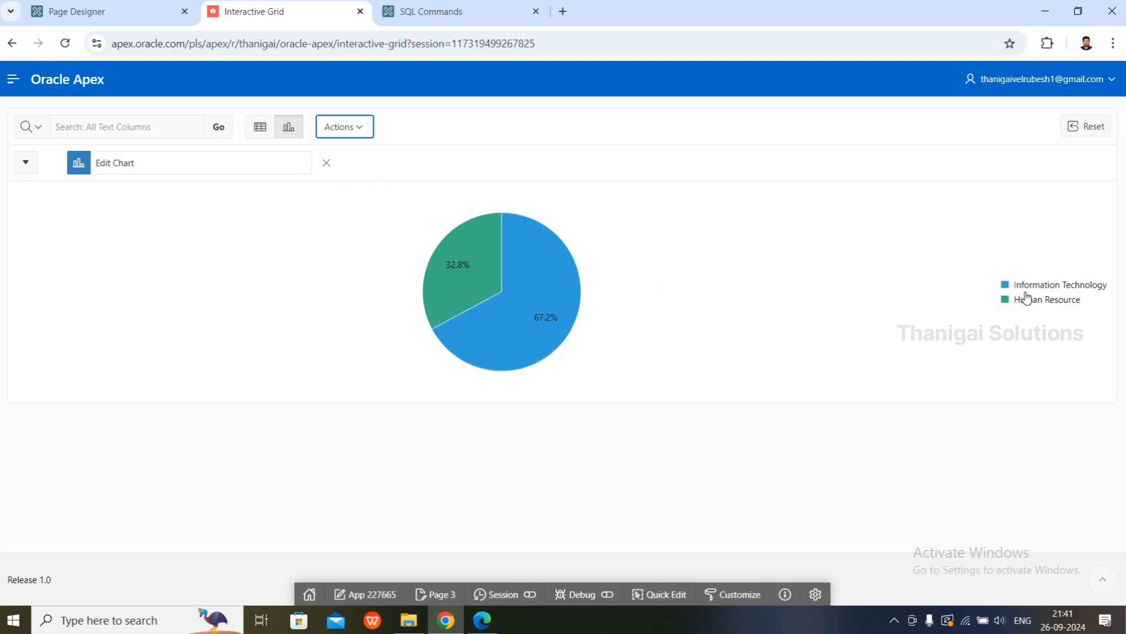
click(324, 165)
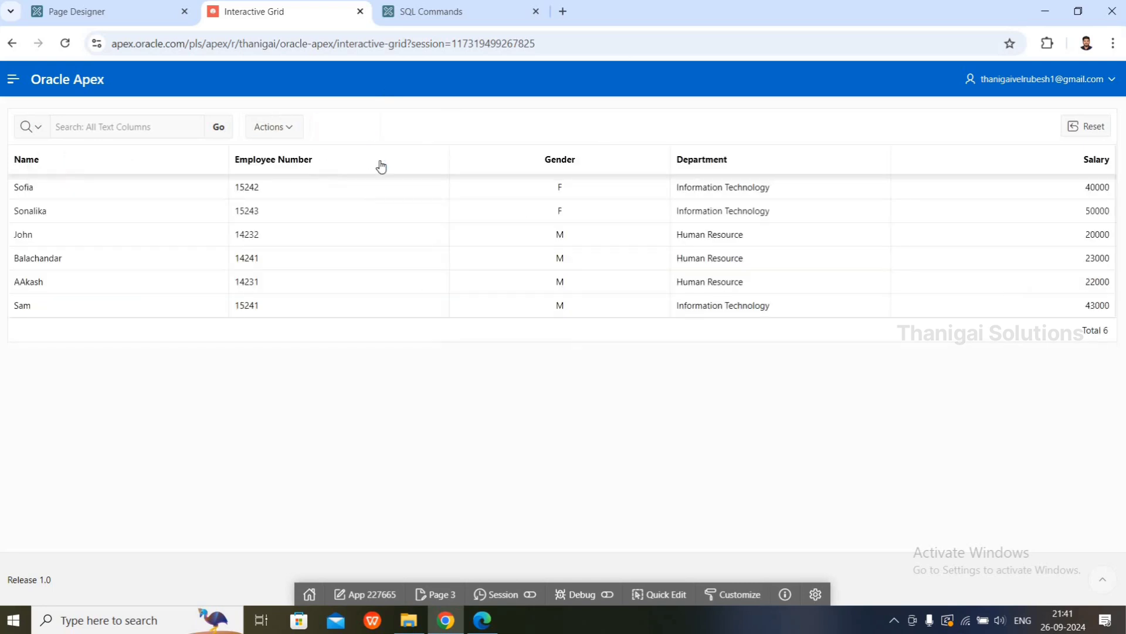
click(268, 137)
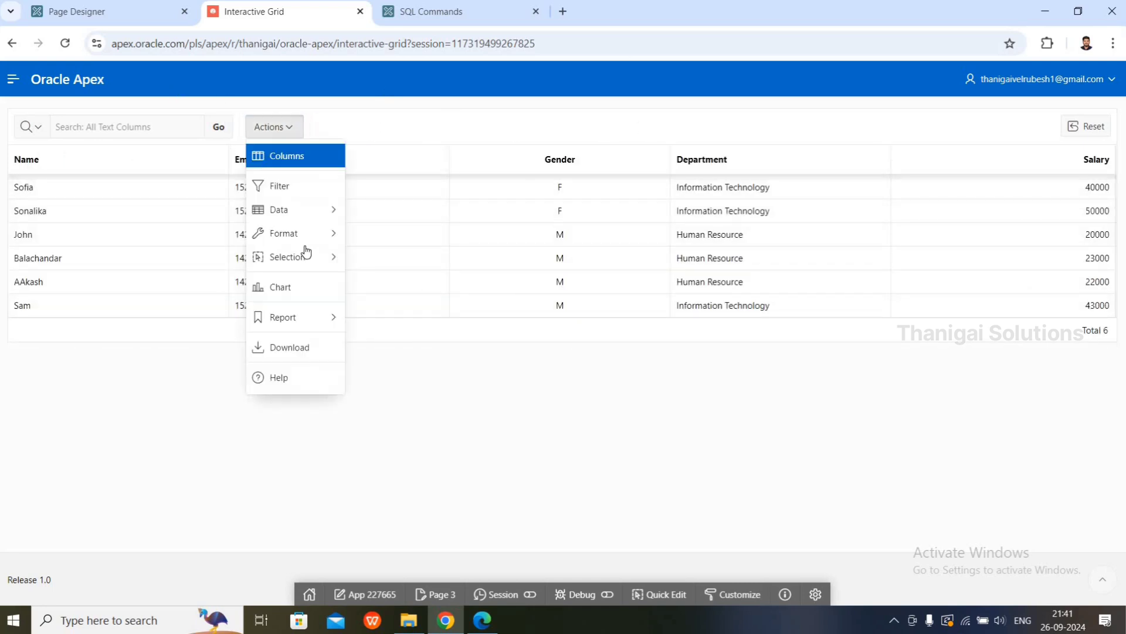
click(306, 317)
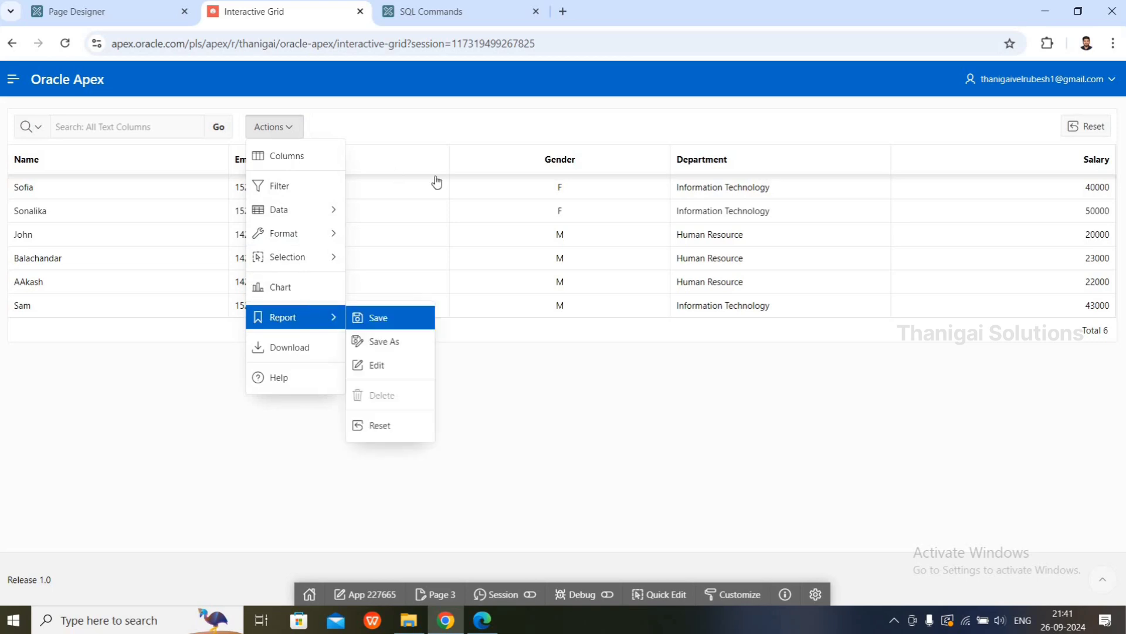
click(429, 206)
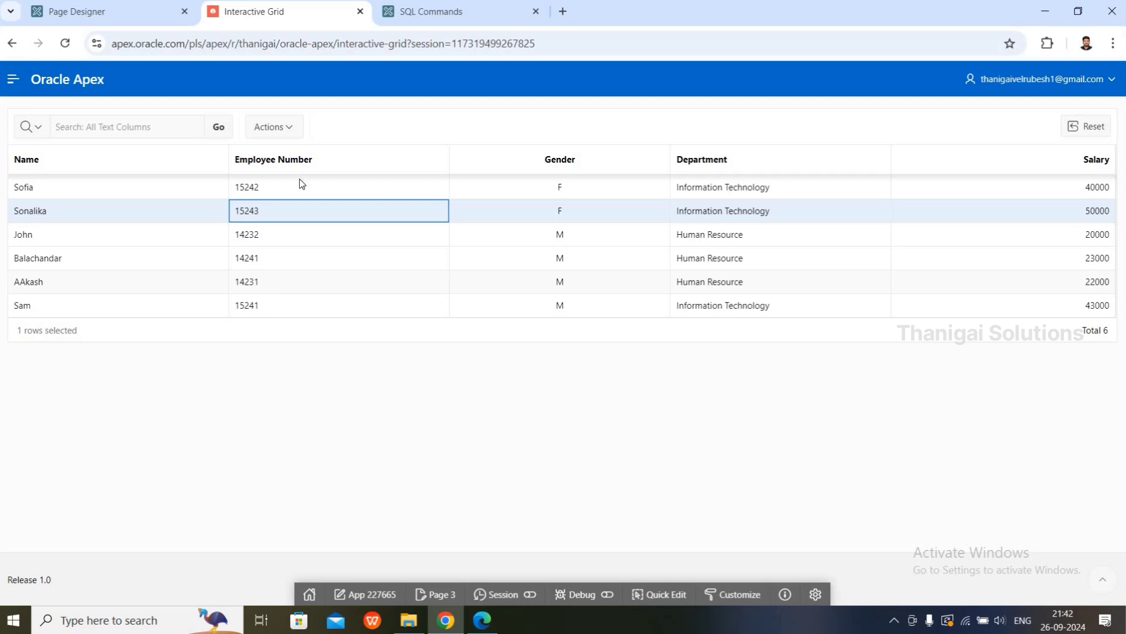
click(280, 130)
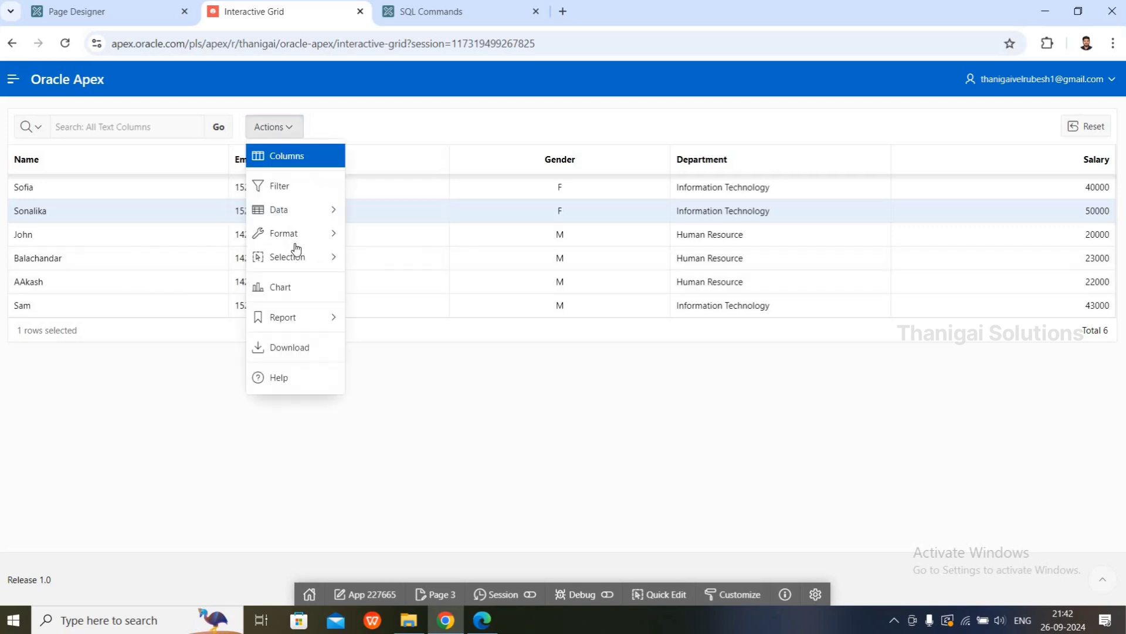
click(290, 330)
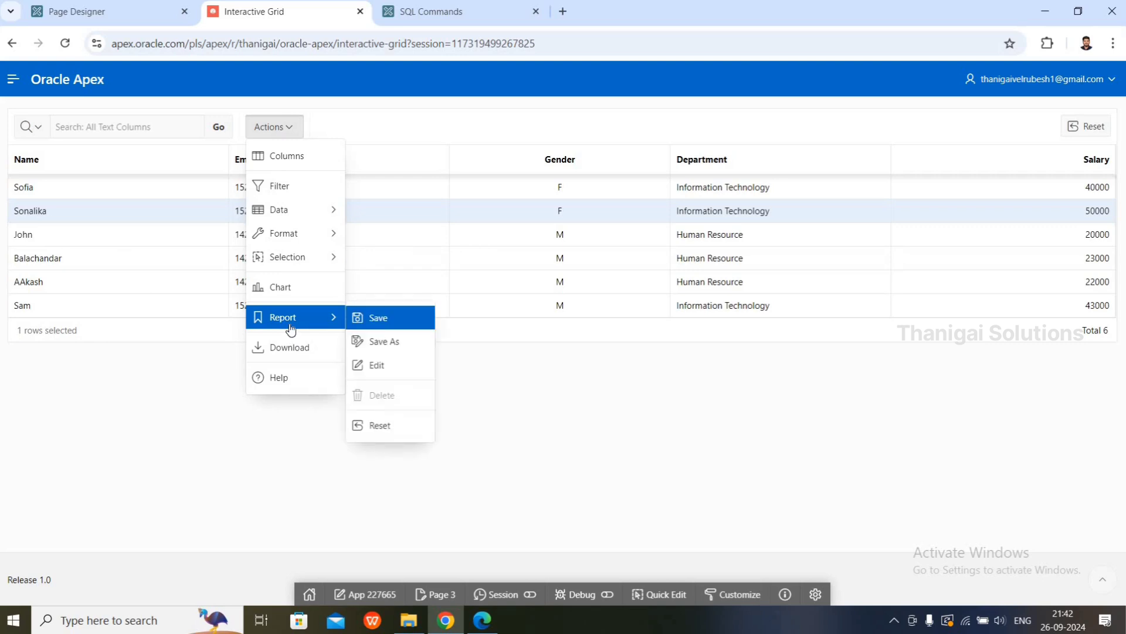
click(583, 409)
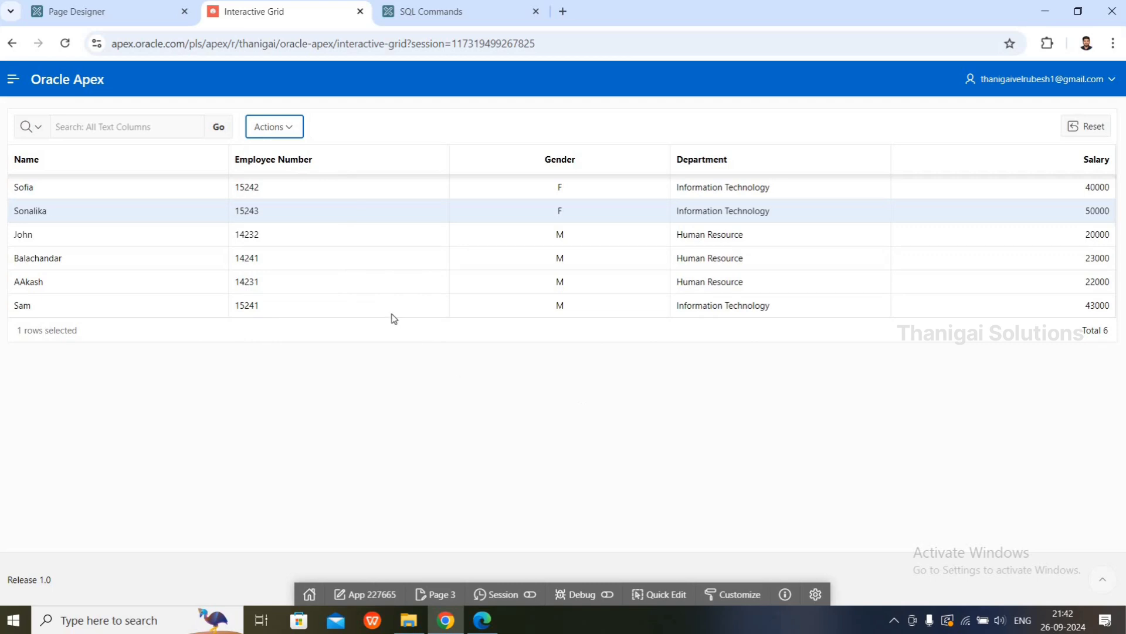
Step: Add a control break on the Department column to the grid and save it
click(283, 126)
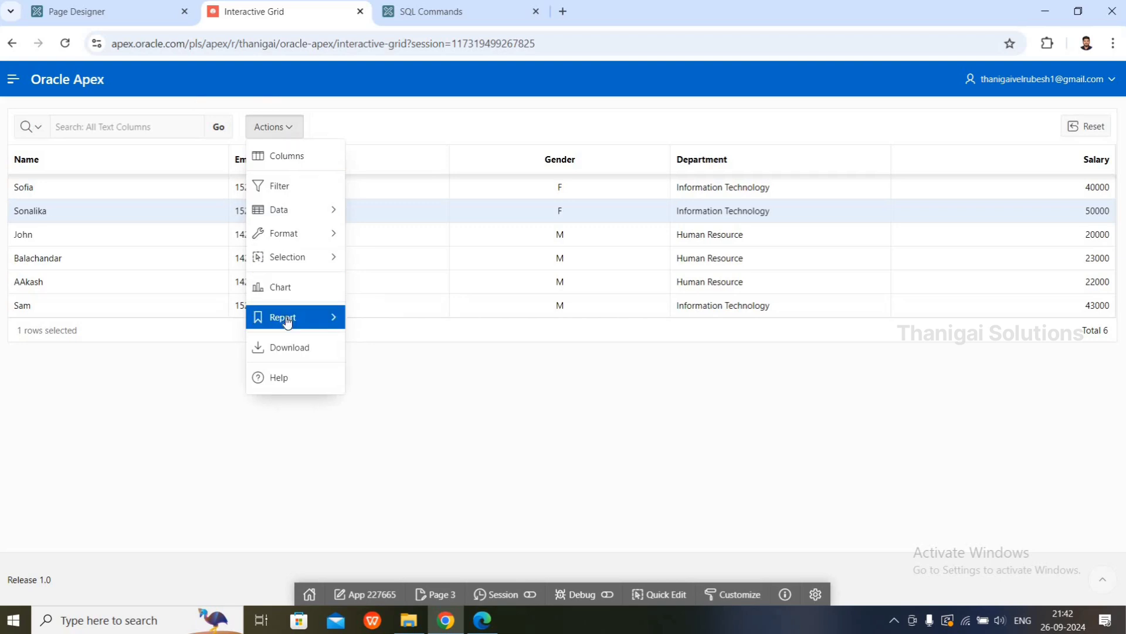
mouse_move(316, 233)
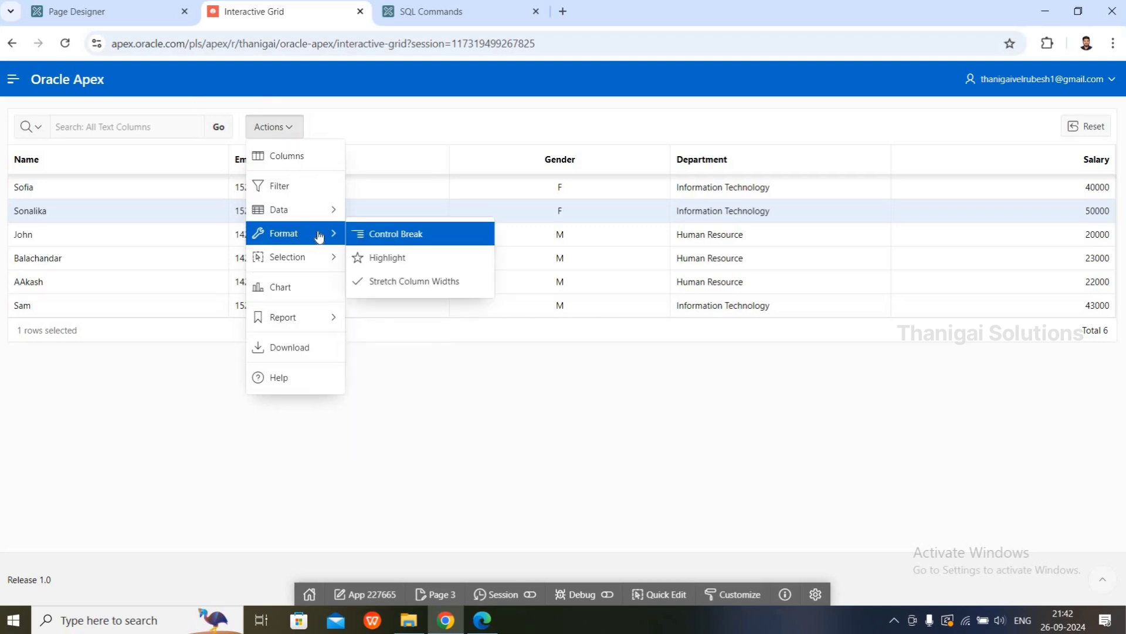
click(384, 235)
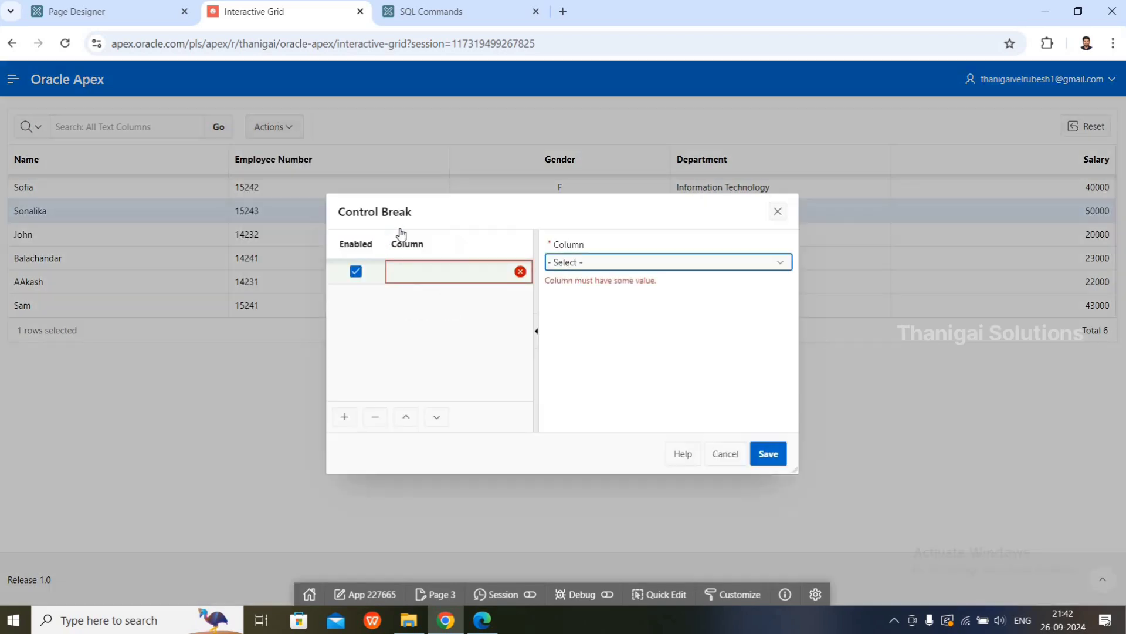
click(586, 268)
click(578, 352)
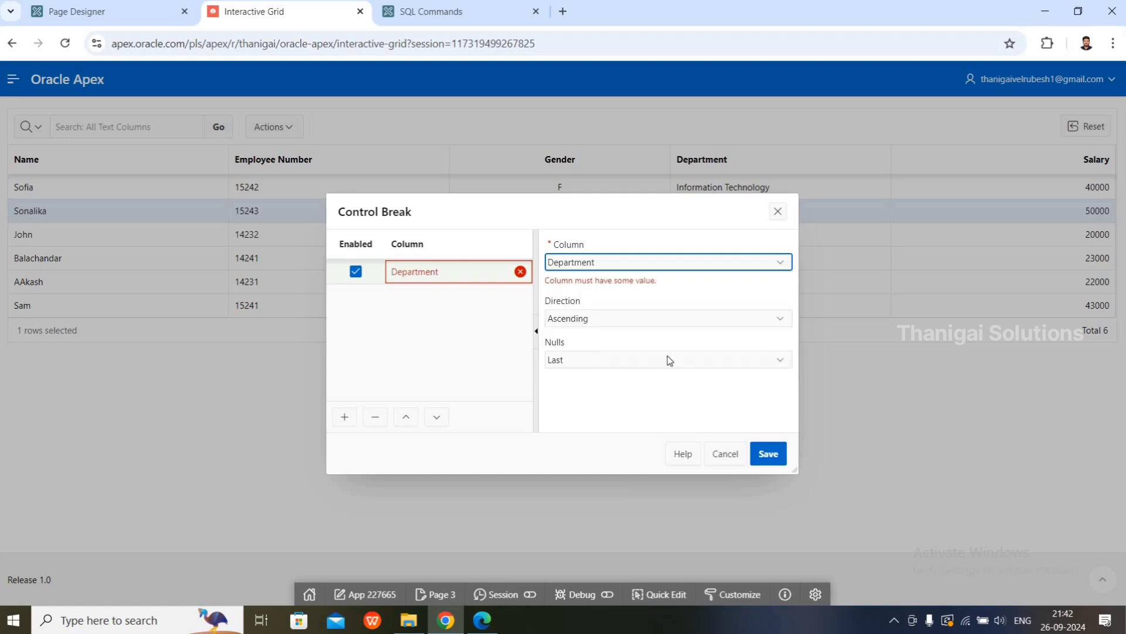
click(764, 454)
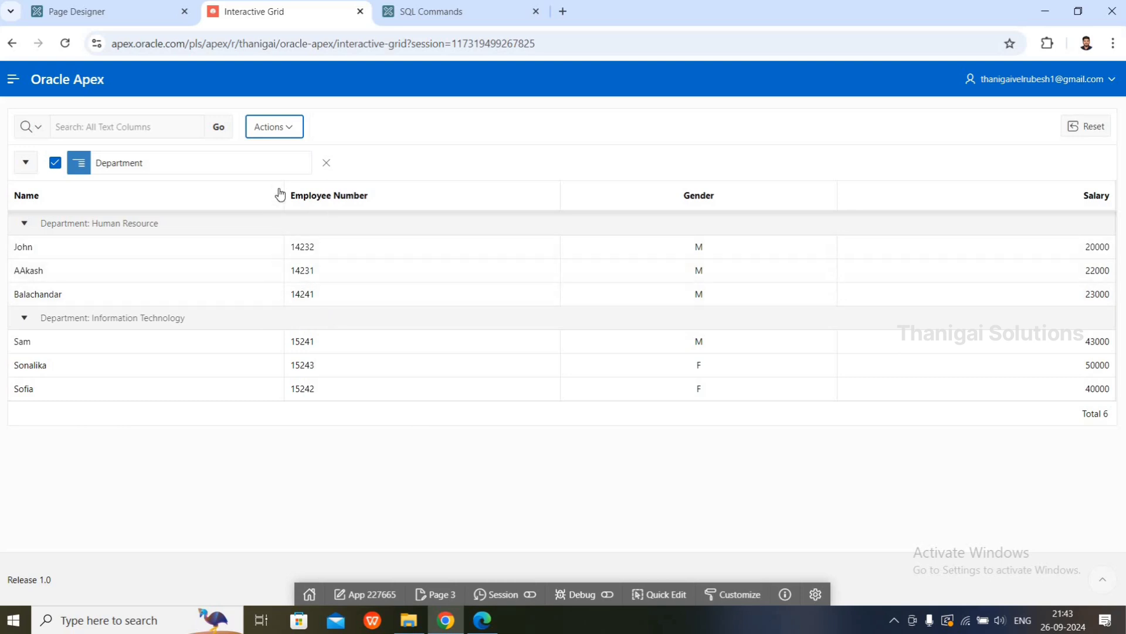
Step: Save the grid's current layout with the Department control break as the default report
click(266, 128)
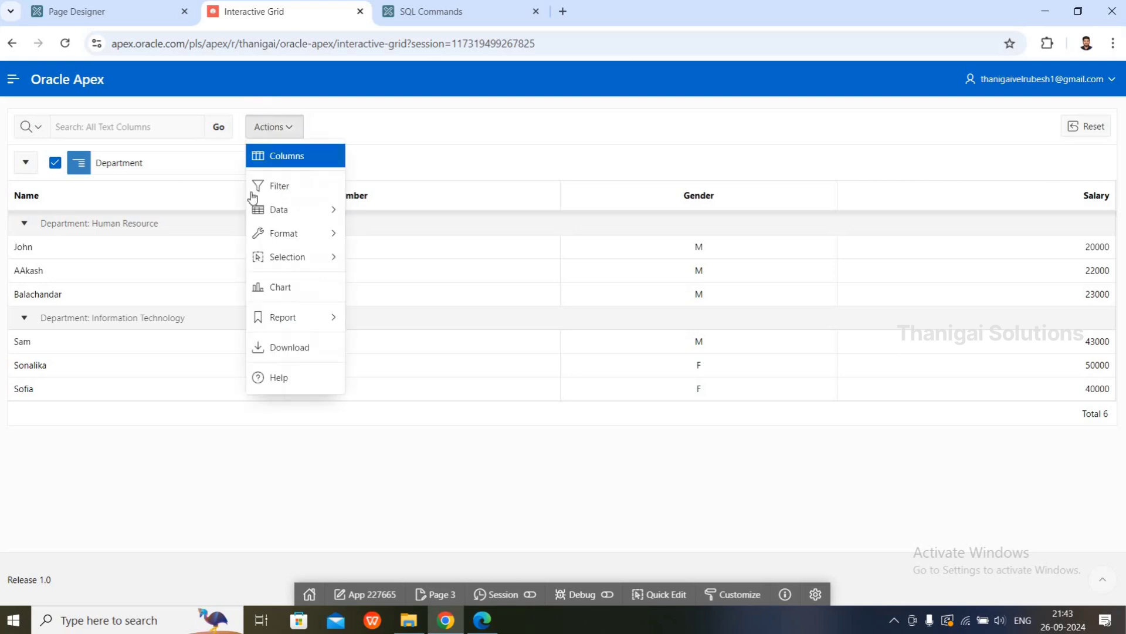
mouse_move(275, 323)
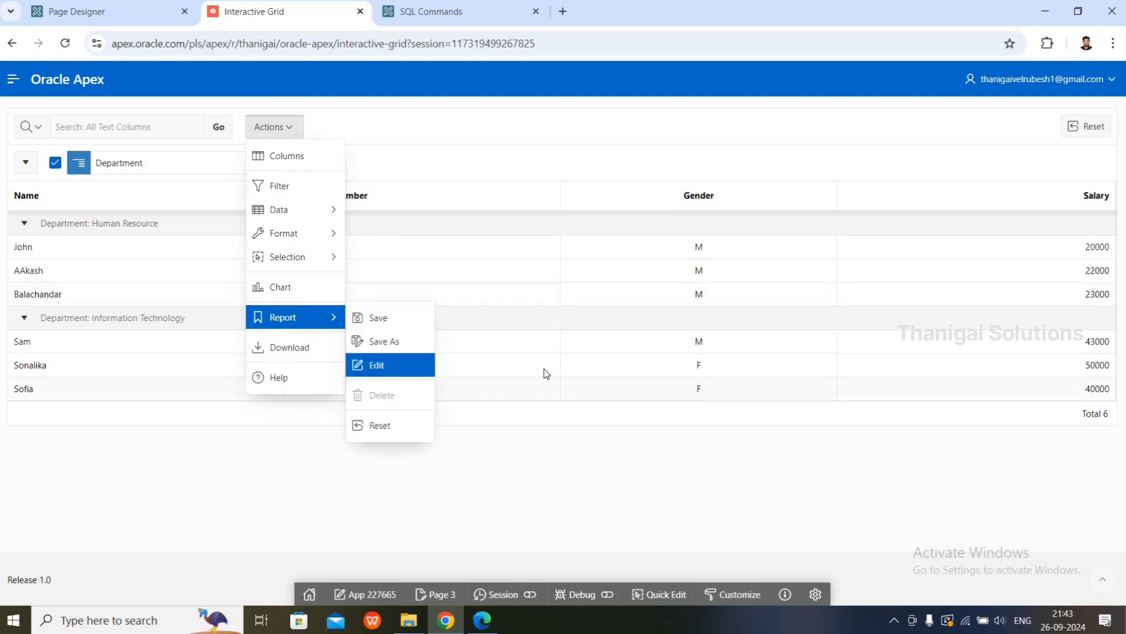
click(389, 324)
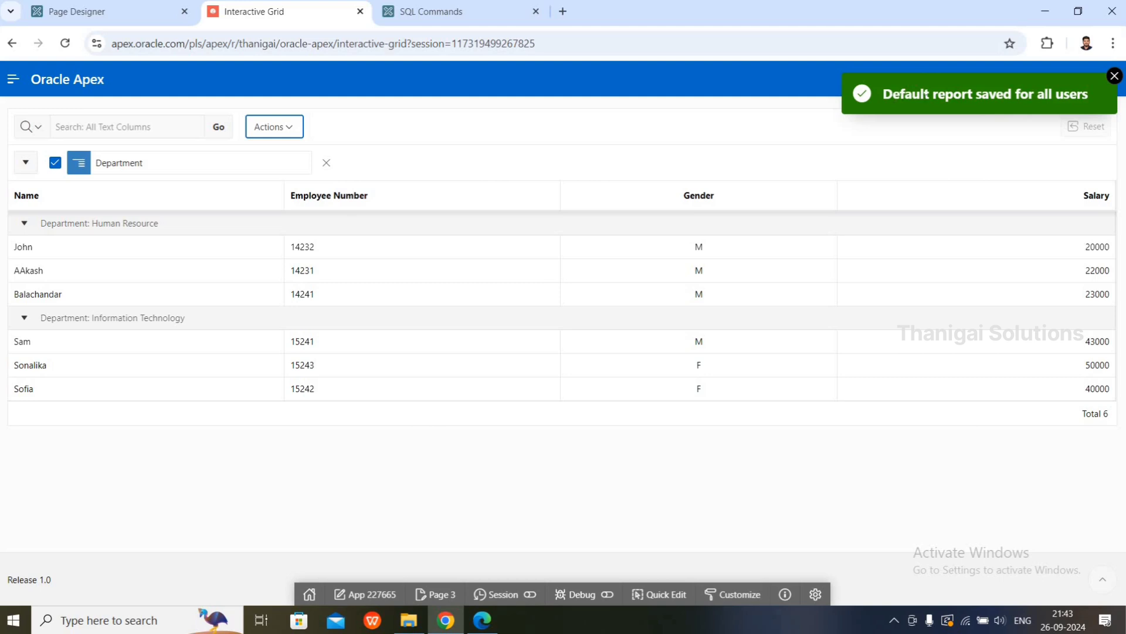
drag(893, 94, 945, 95)
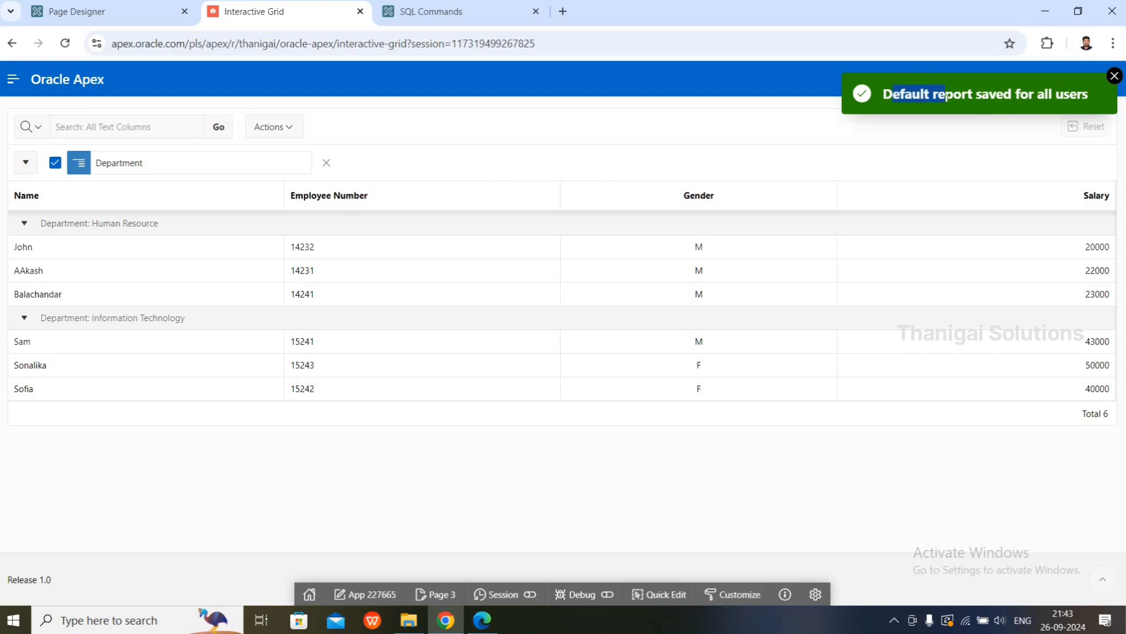
click(713, 132)
Step: Narrow the Employee Number column slightly at its border with the Gender column
click(263, 131)
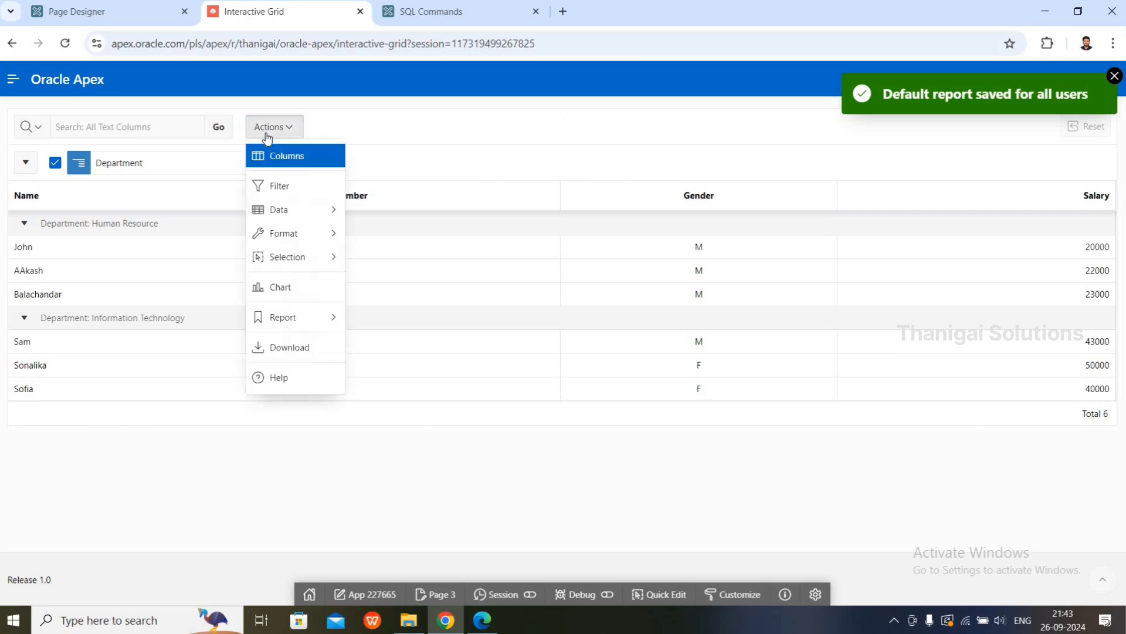
mouse_move(313, 324)
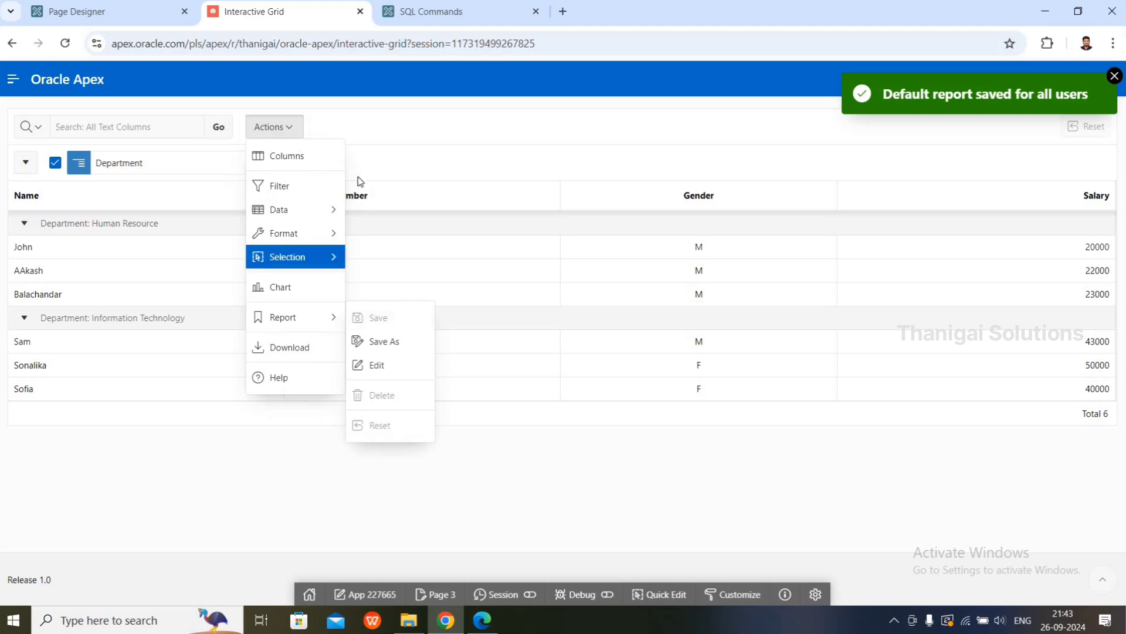
click(534, 196)
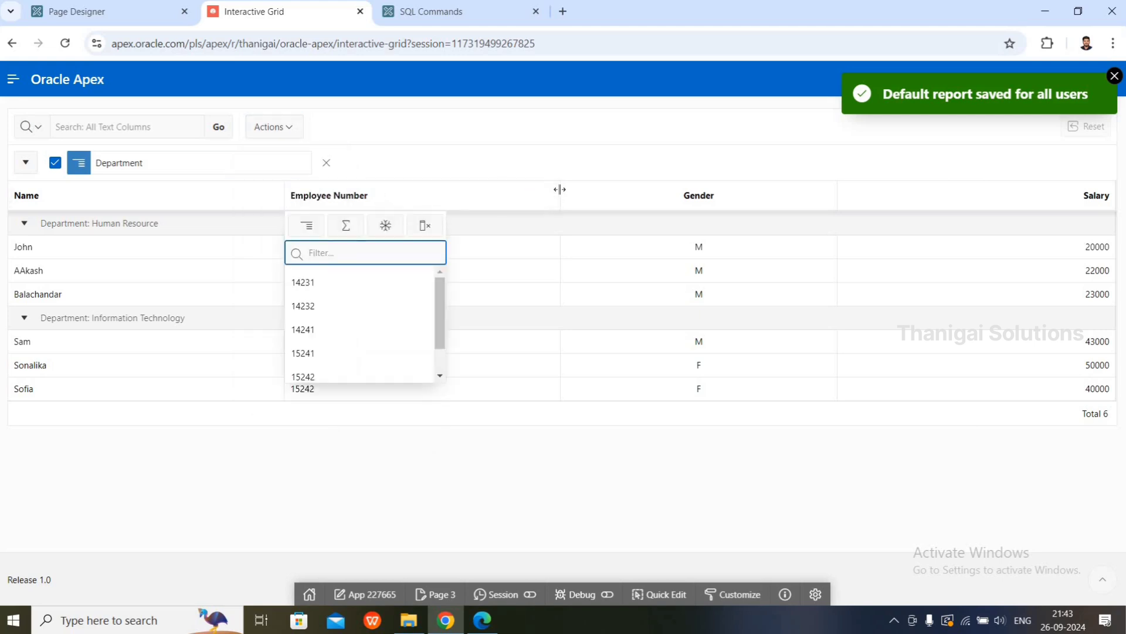
click(551, 190)
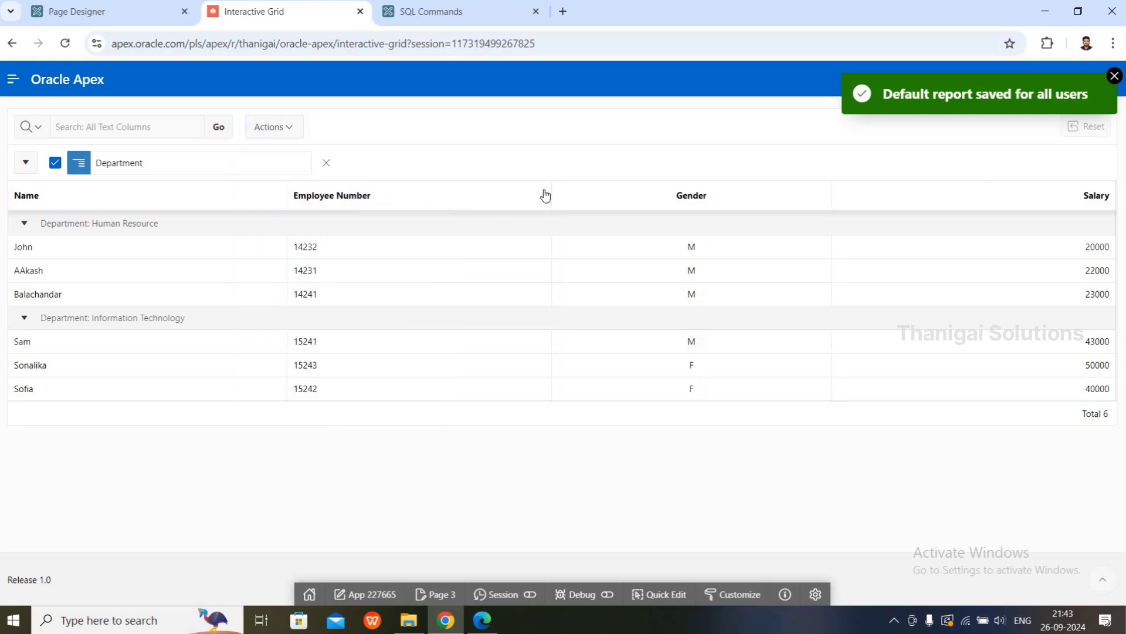
Step: Save the current grid layout as an Alternative report named Report 1, and check the list of saved reports
click(274, 127)
mouse_move(294, 325)
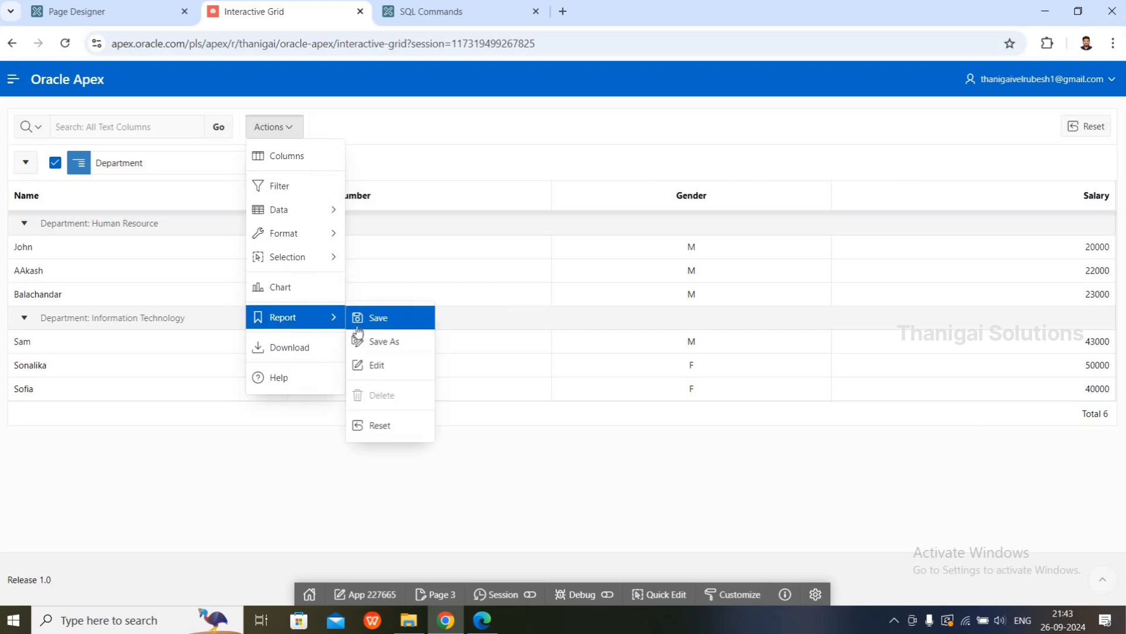
click(380, 343)
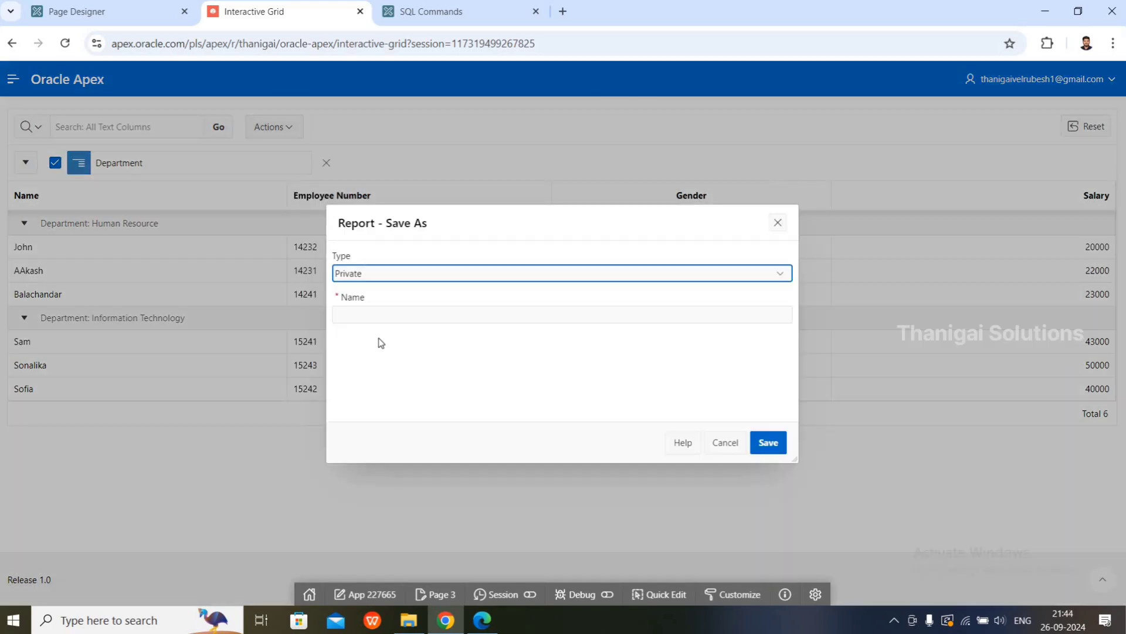
click(365, 274)
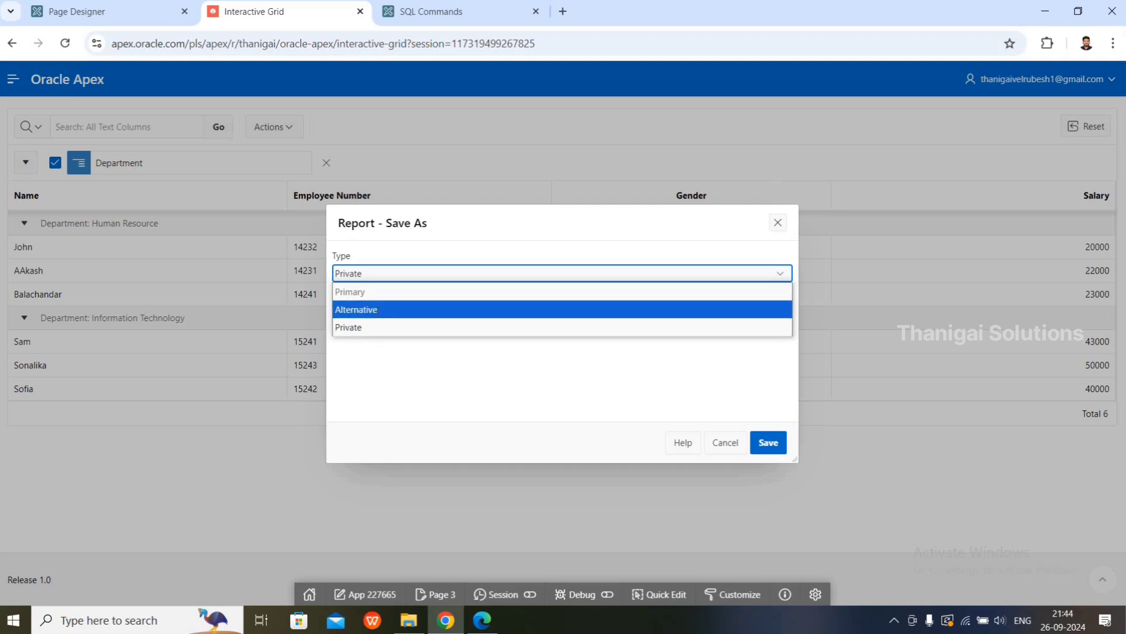
click(379, 310)
click(384, 317)
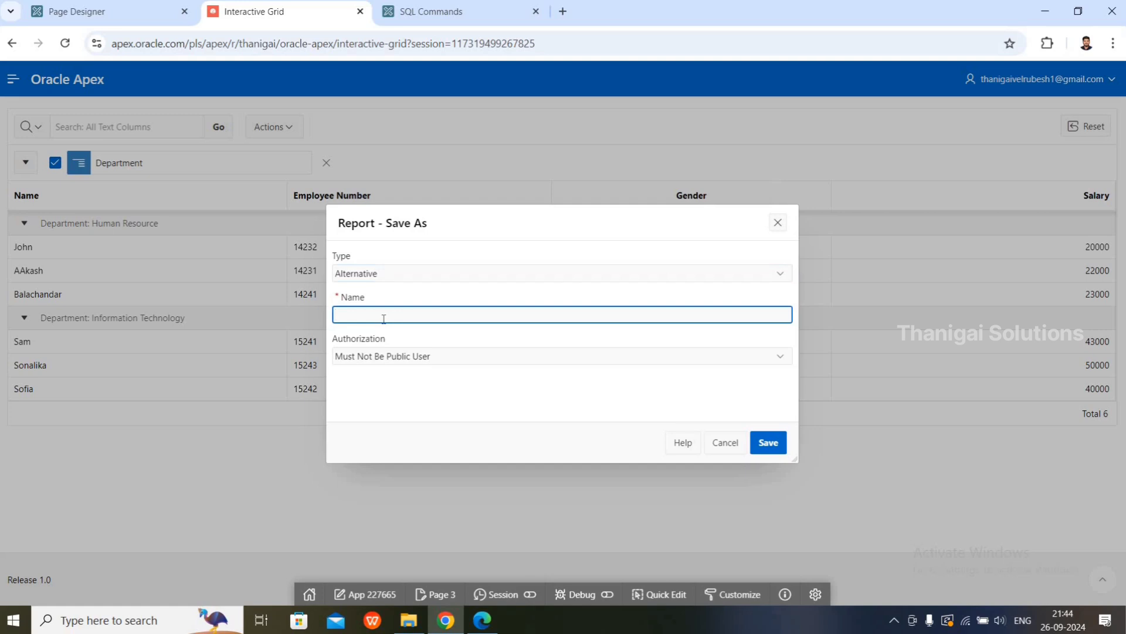
text(Report 1)
click(774, 442)
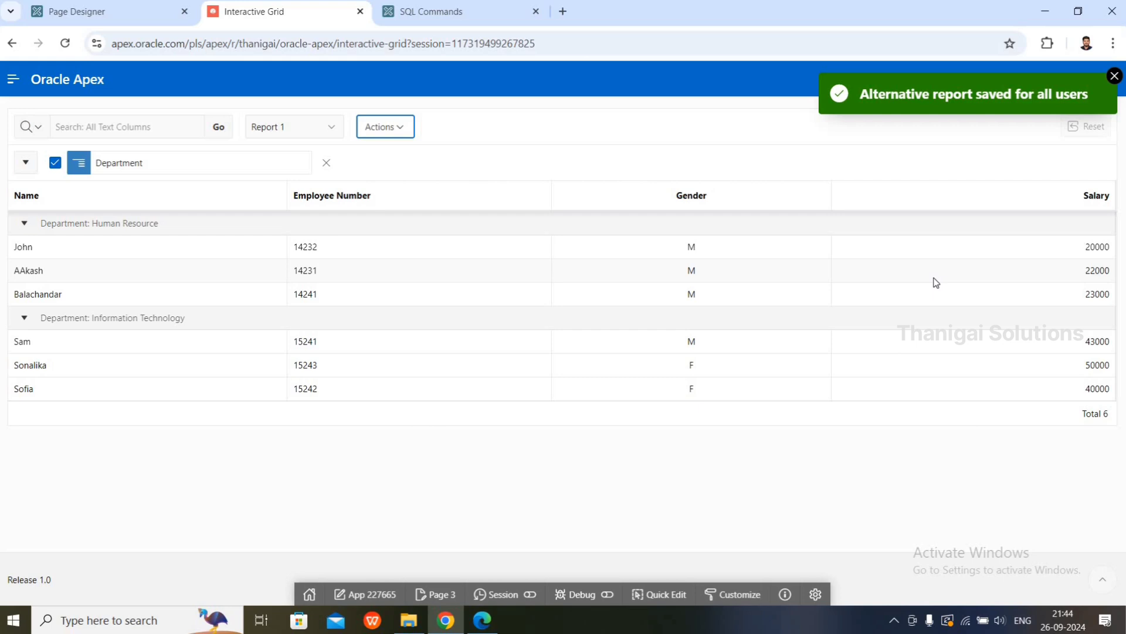
click(313, 122)
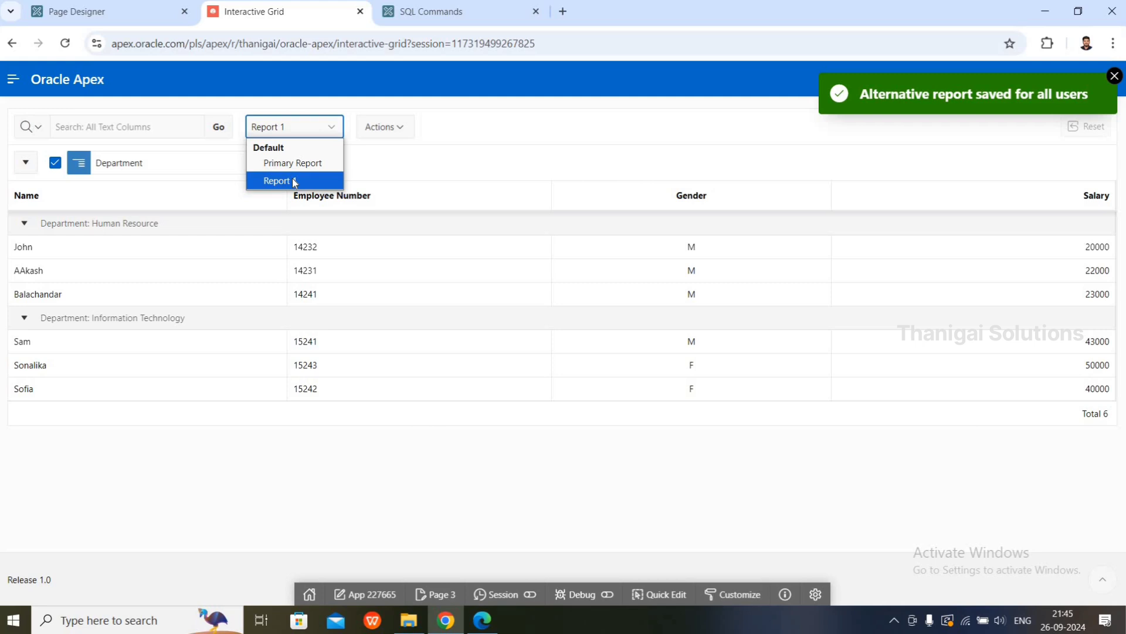
Step: Open the grid's download options and examine the Send as Email fields for the CSV format
click(378, 128)
mouse_move(439, 329)
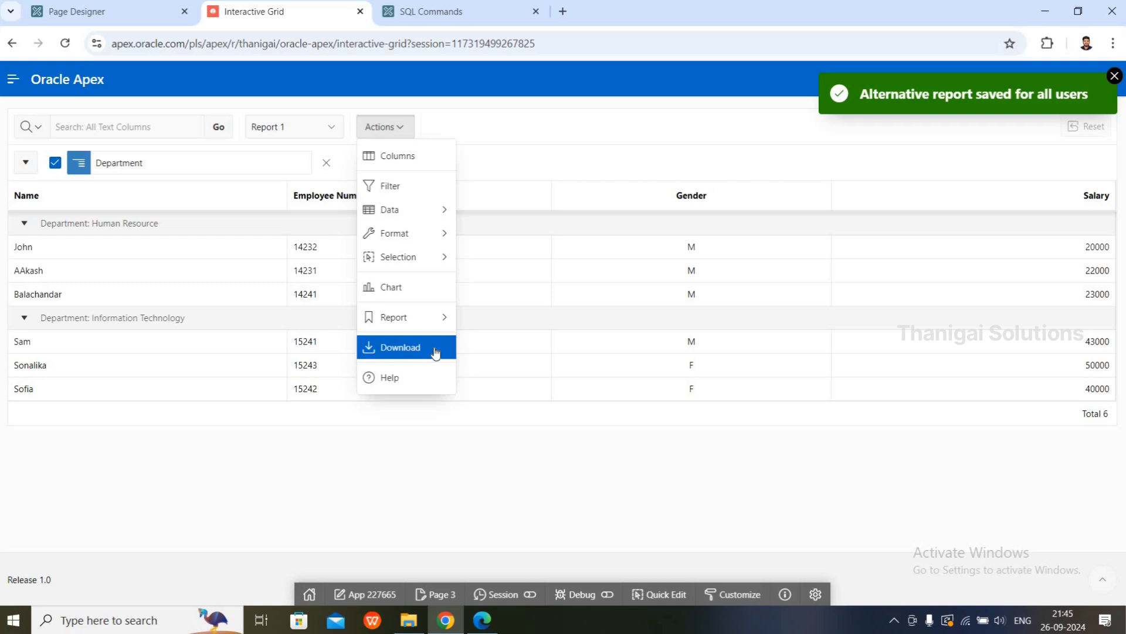
click(405, 342)
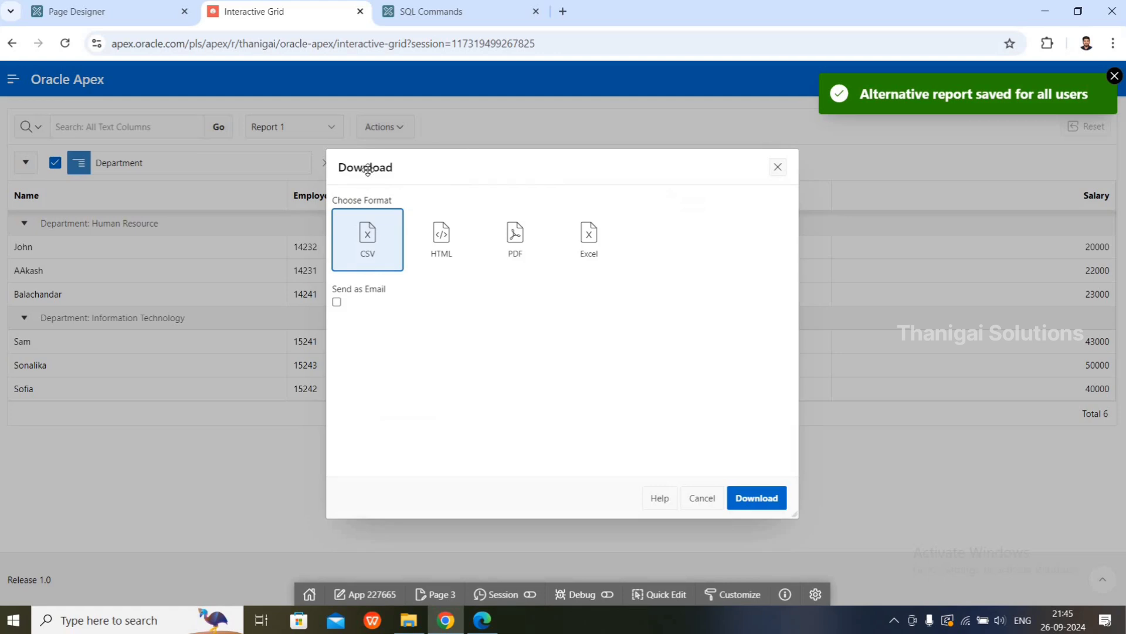
click(446, 266)
click(338, 303)
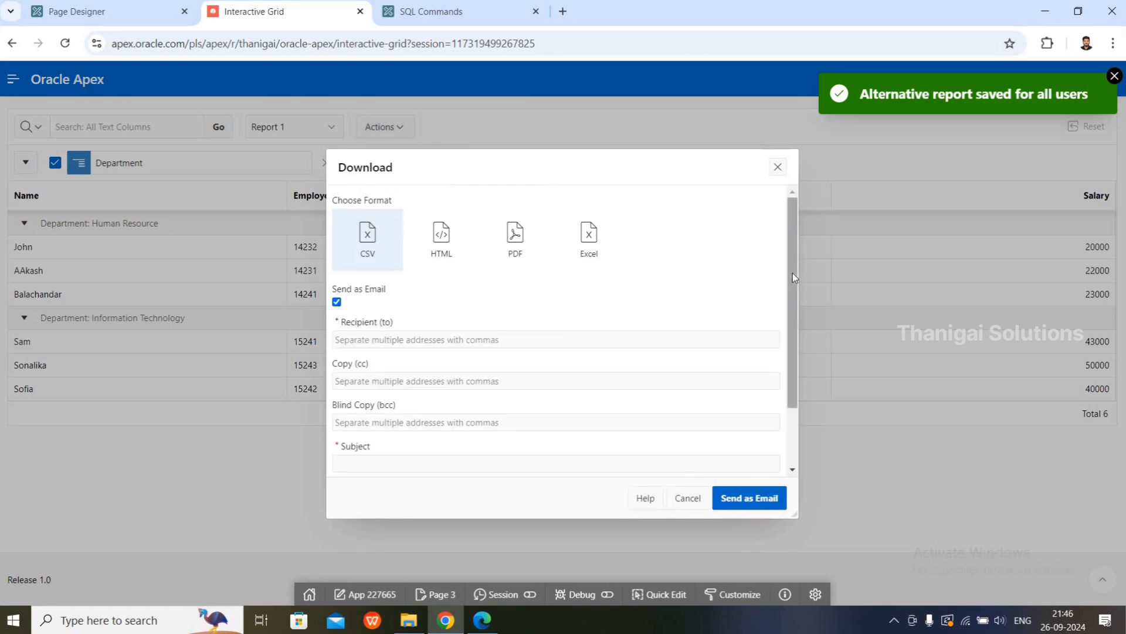
scroll(793, 273, down, 2)
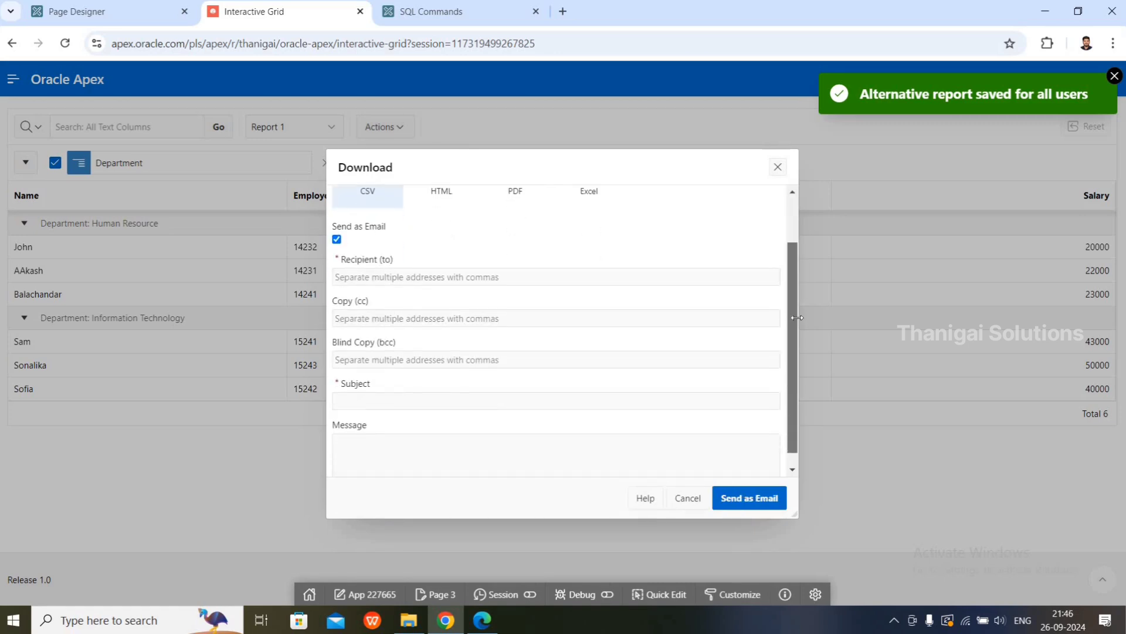
click(387, 400)
click(370, 467)
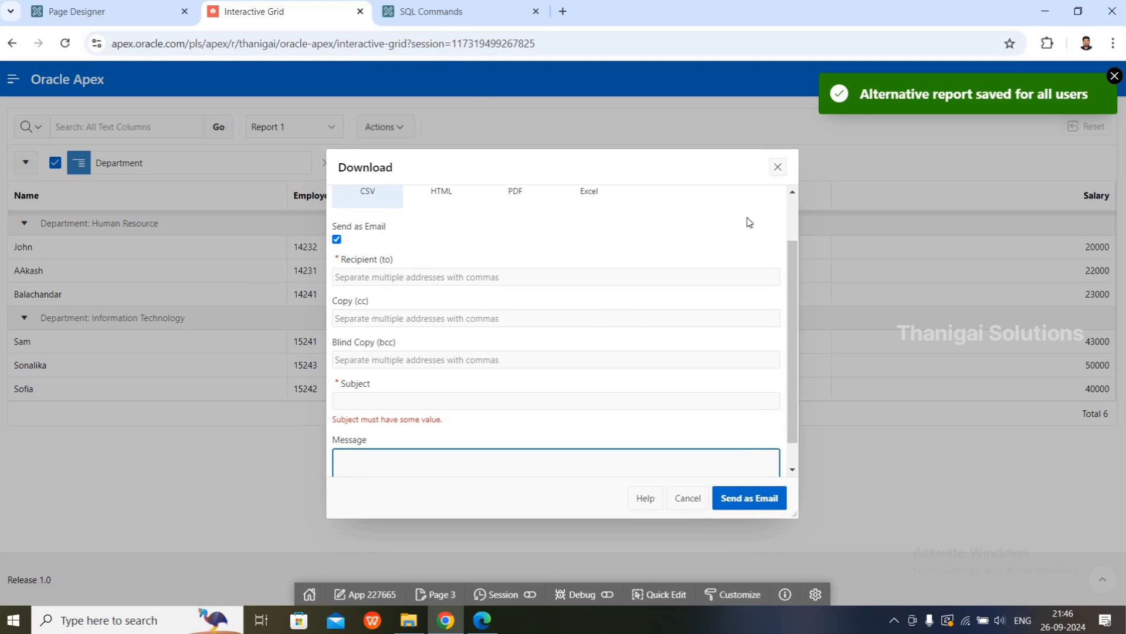
drag(793, 276, 787, 210)
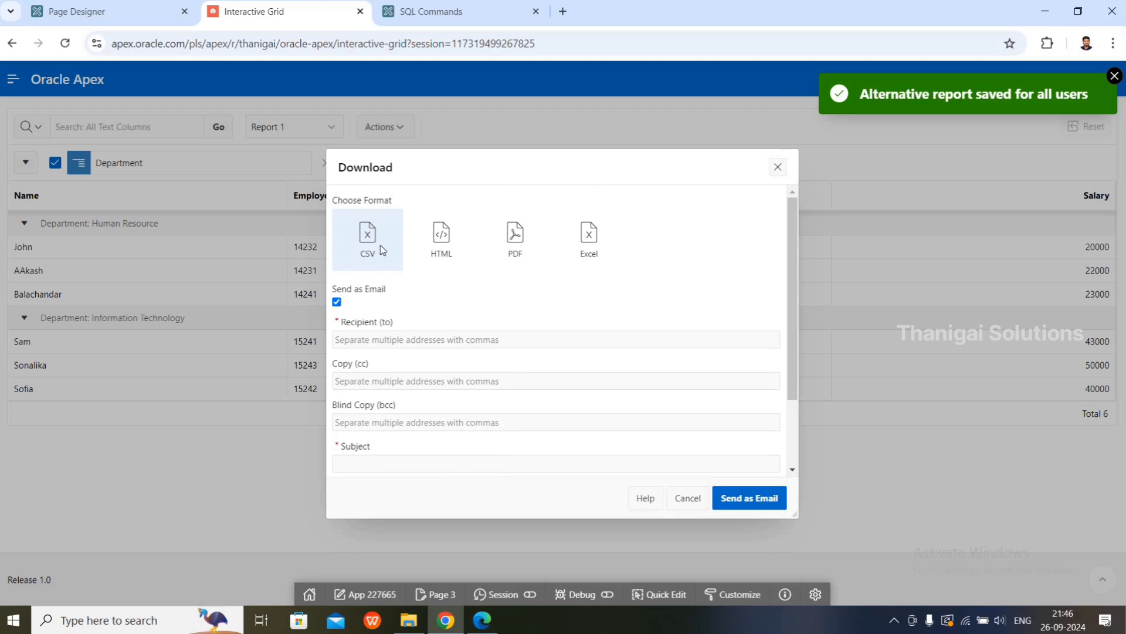
Step: Download the grid in Excel format with Send as Email turned off, and check the file in the recent downloads
click(572, 237)
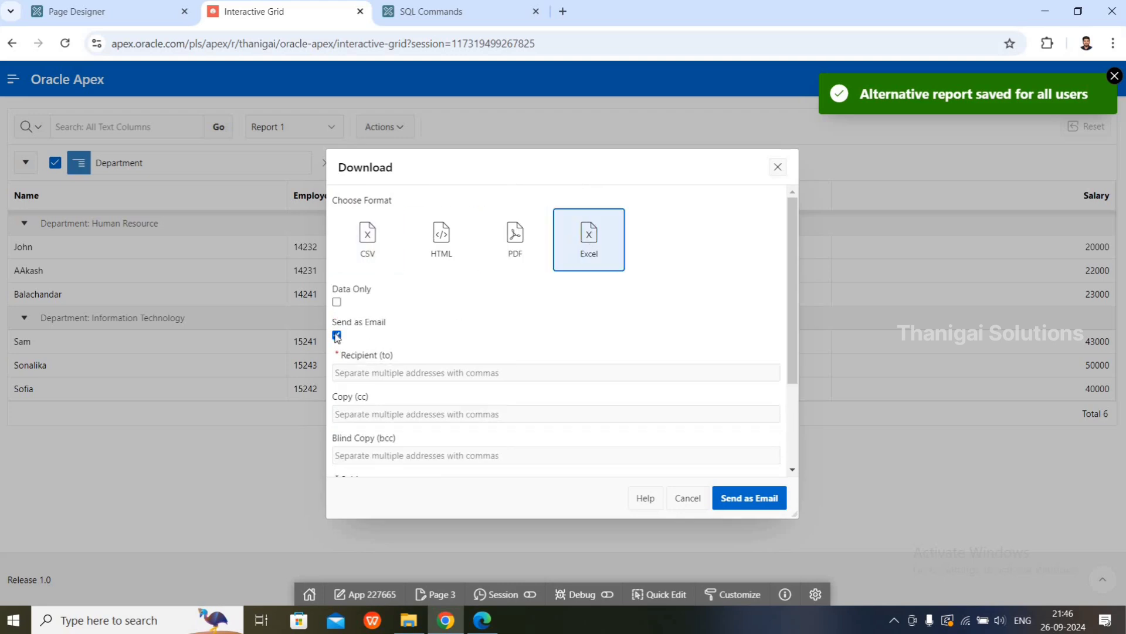
click(336, 335)
click(589, 238)
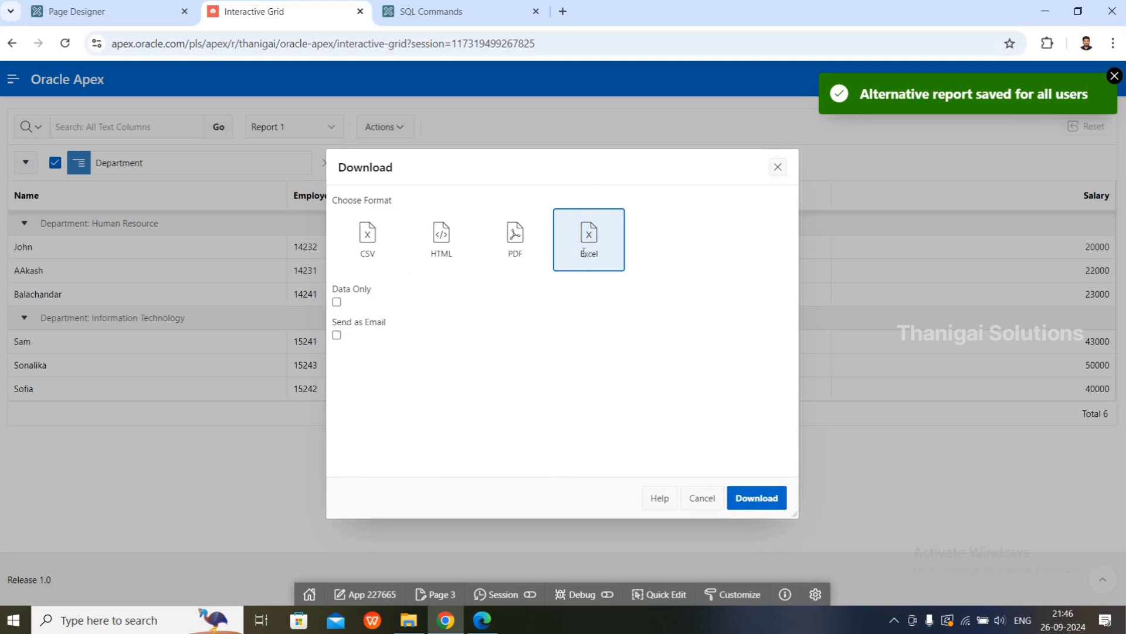
click(767, 500)
click(1058, 45)
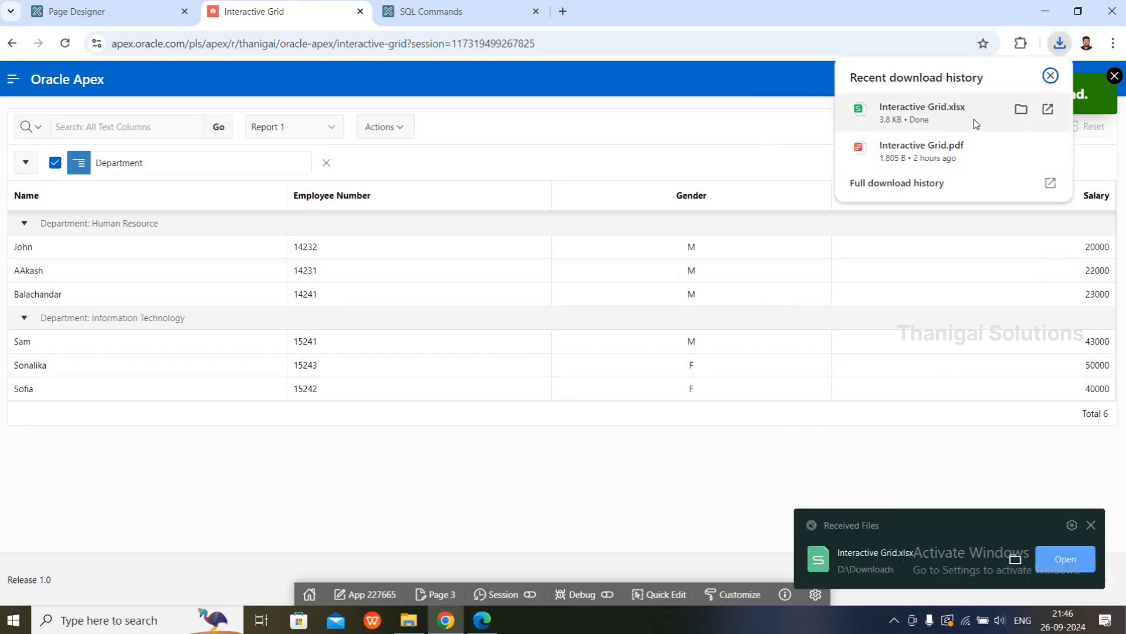
click(786, 153)
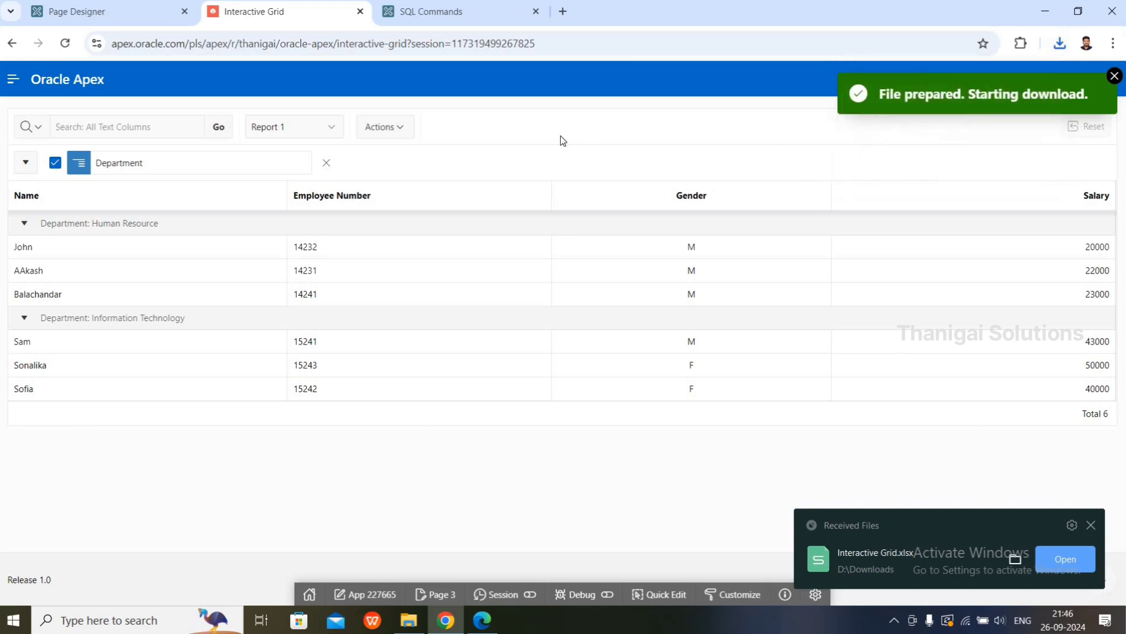
Step: Review the available download formats again and close the dialog without downloading
click(384, 134)
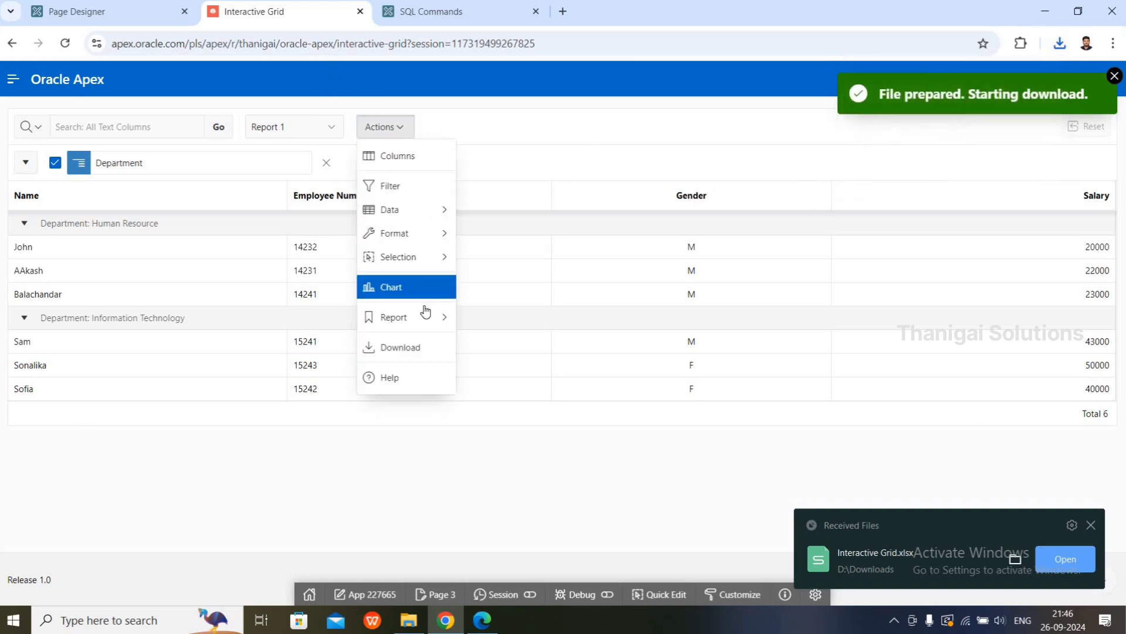
click(423, 347)
click(386, 270)
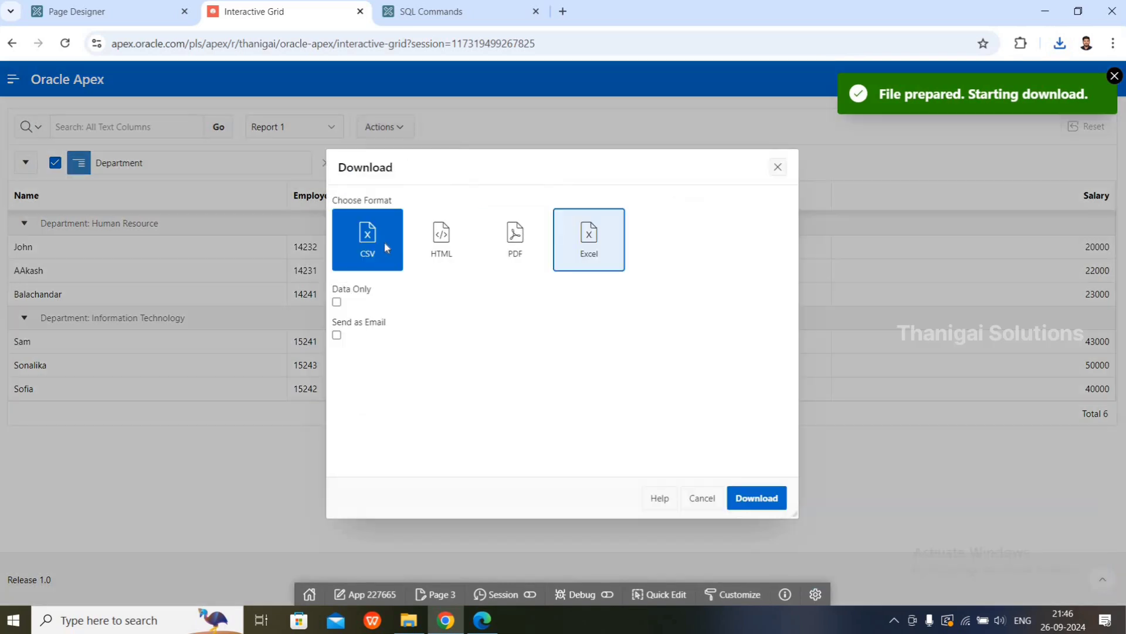
click(776, 169)
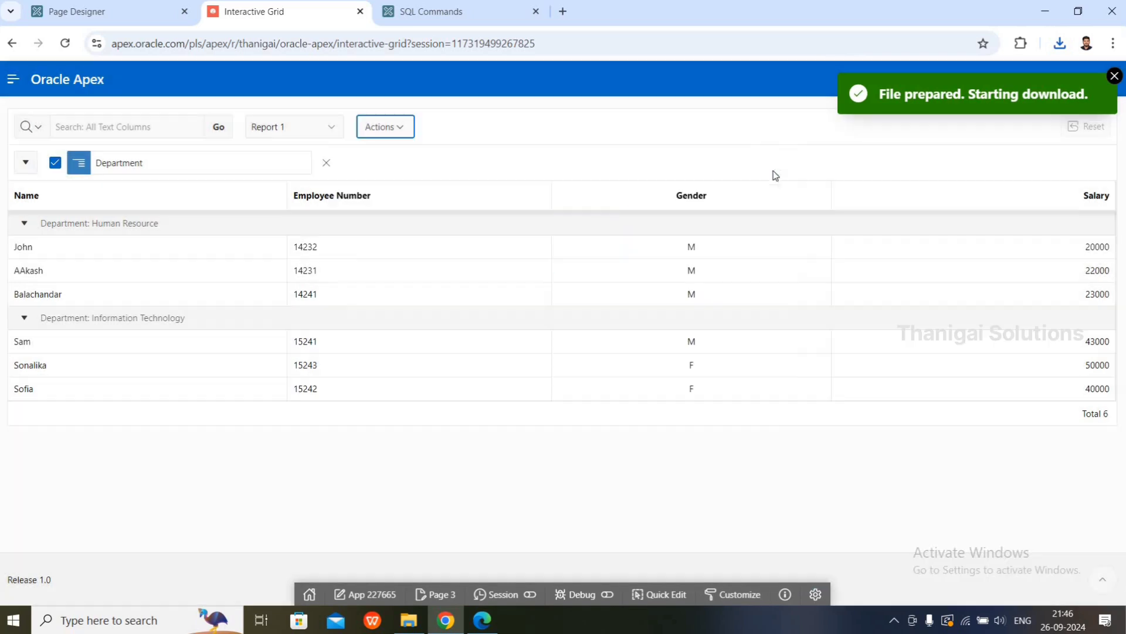
Step: Open the Interactive Grid Help, look over its Overview and Reporting Capabilities sections, and close it
click(403, 126)
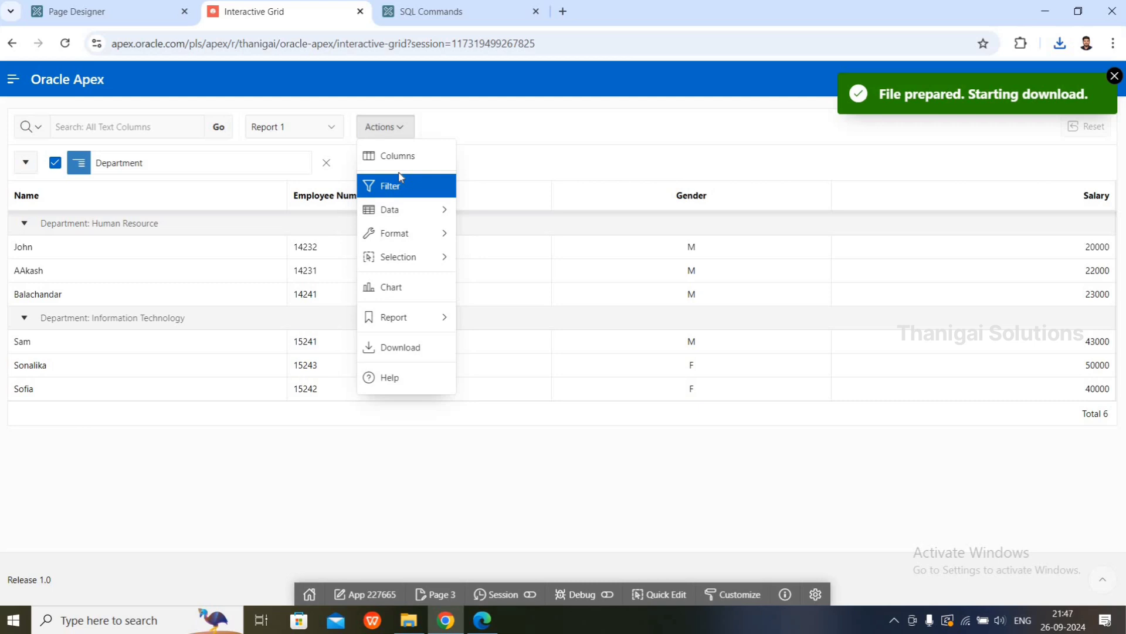
click(396, 376)
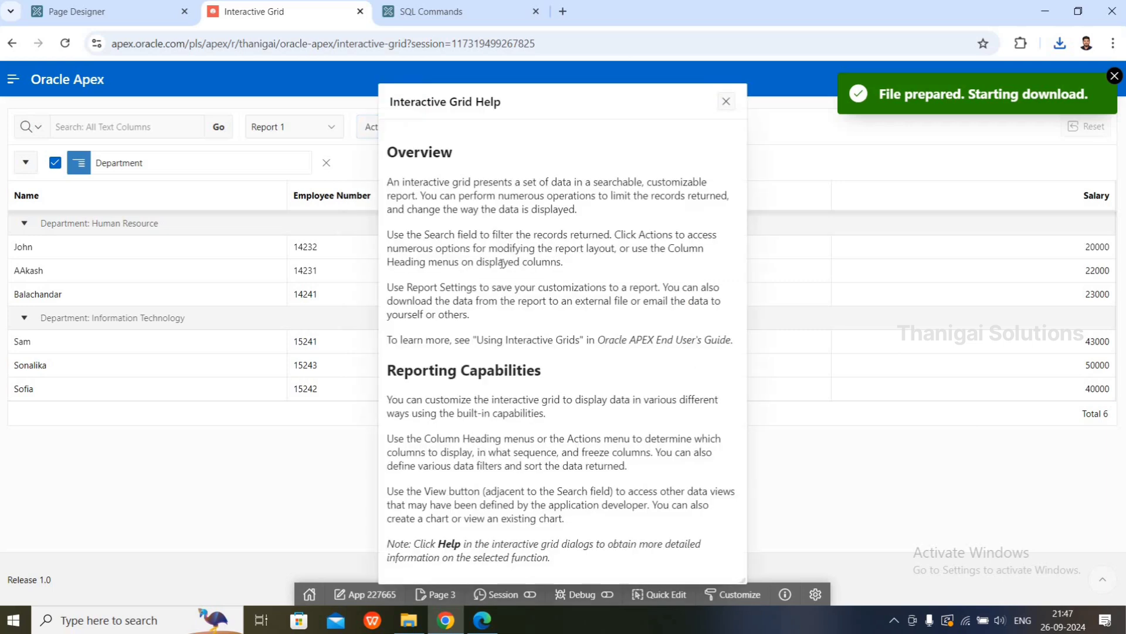
click(728, 103)
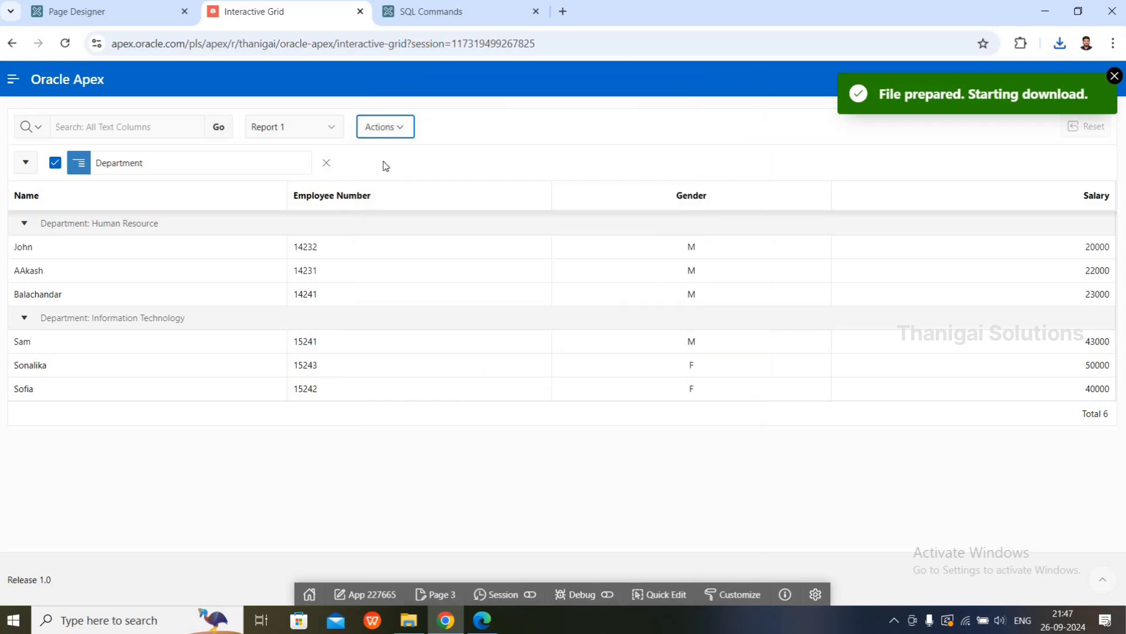
Step: Remove the Department control break from the grid in Report 1
click(386, 137)
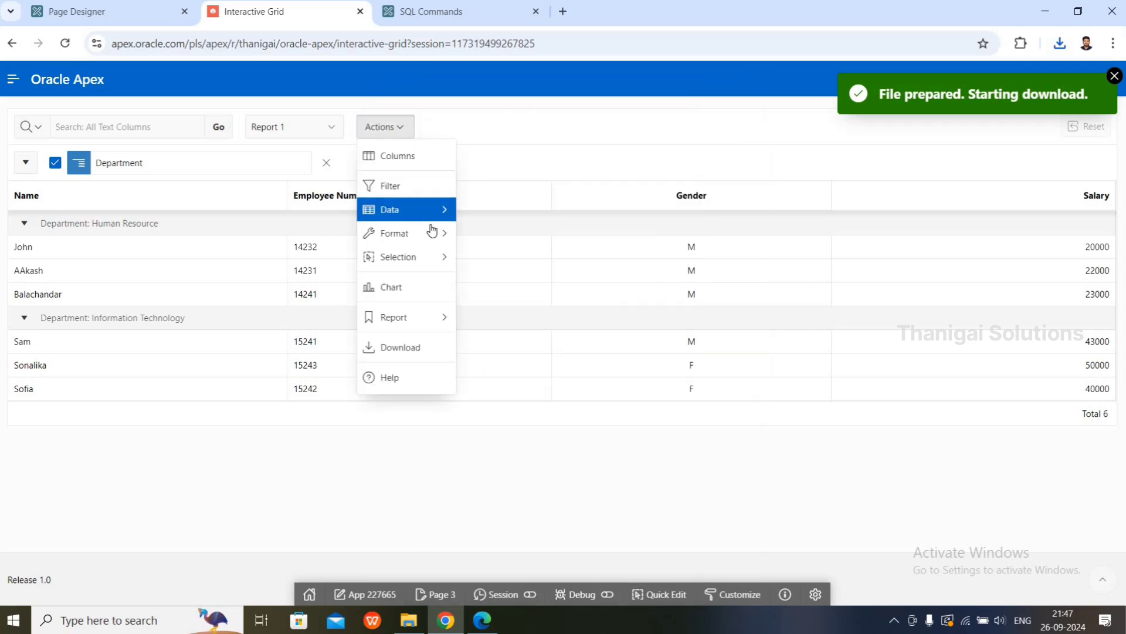
mouse_move(432, 217)
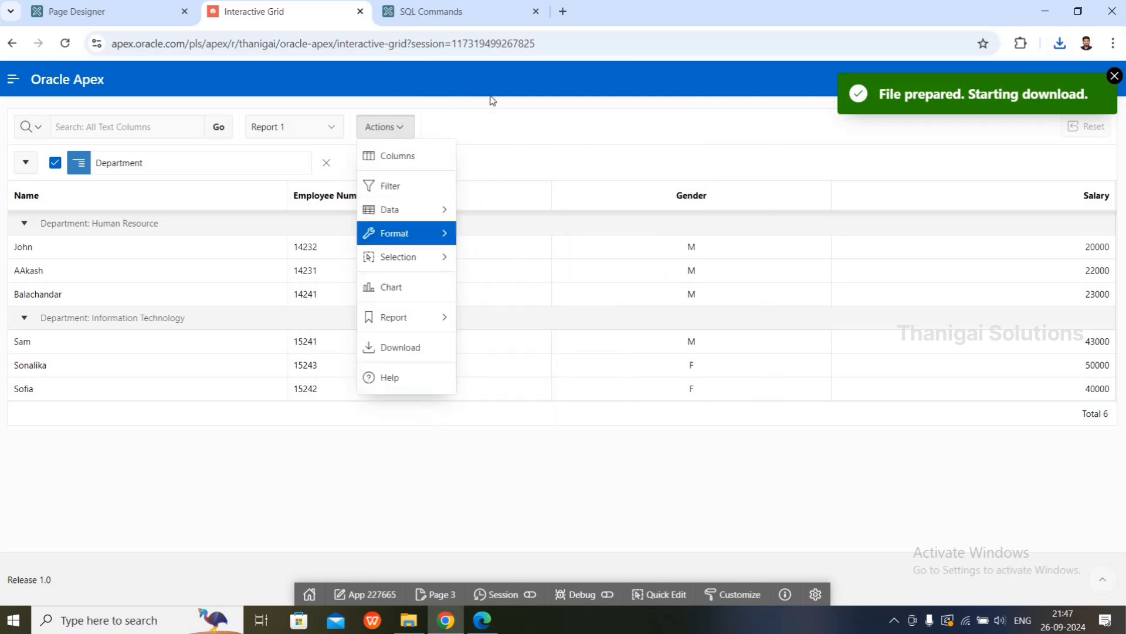
click(521, 153)
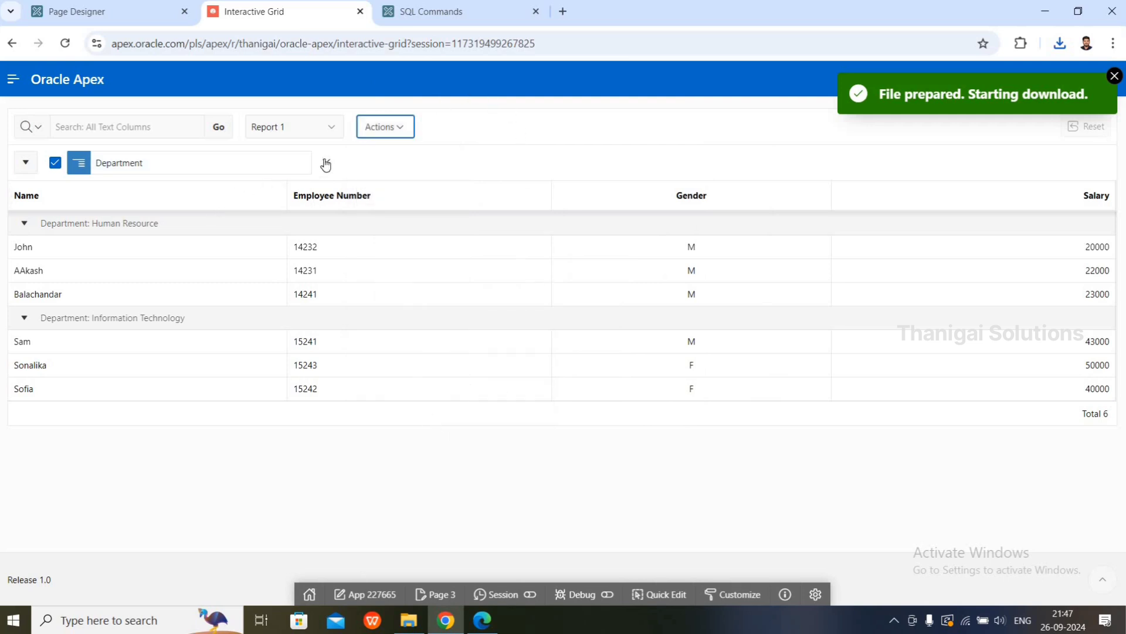
click(326, 163)
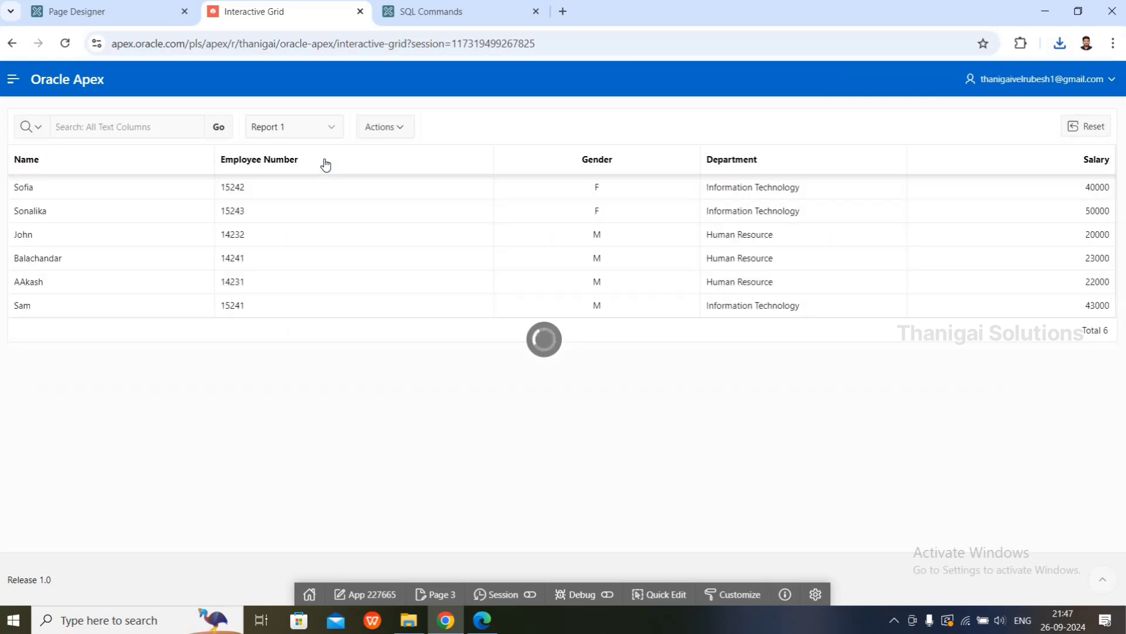